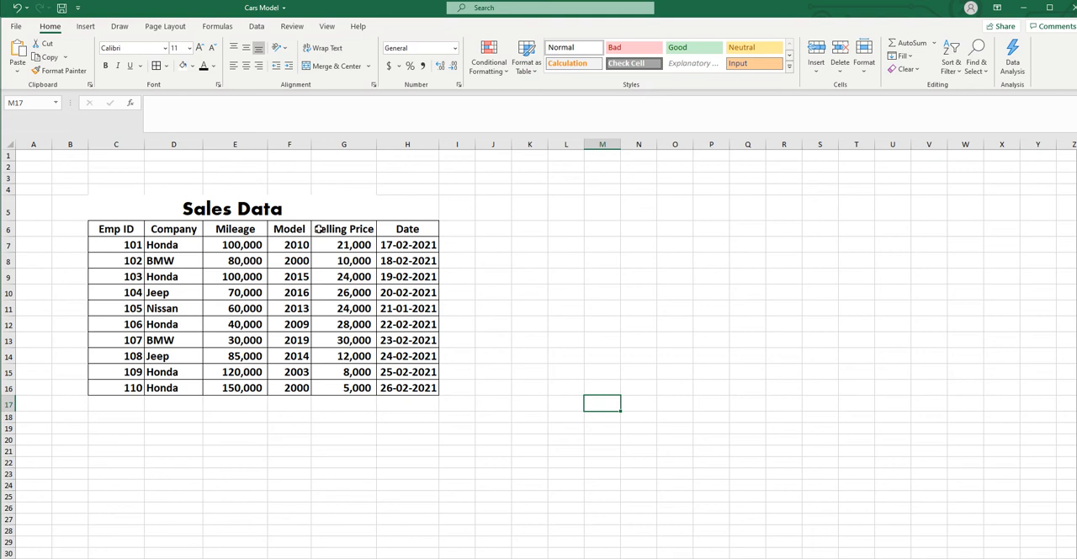
- Set up a Greater Than highlight rule with a threshold of 20000 for the Selling Price values in G7:G16
left_click_drag(348, 244, 345, 386)
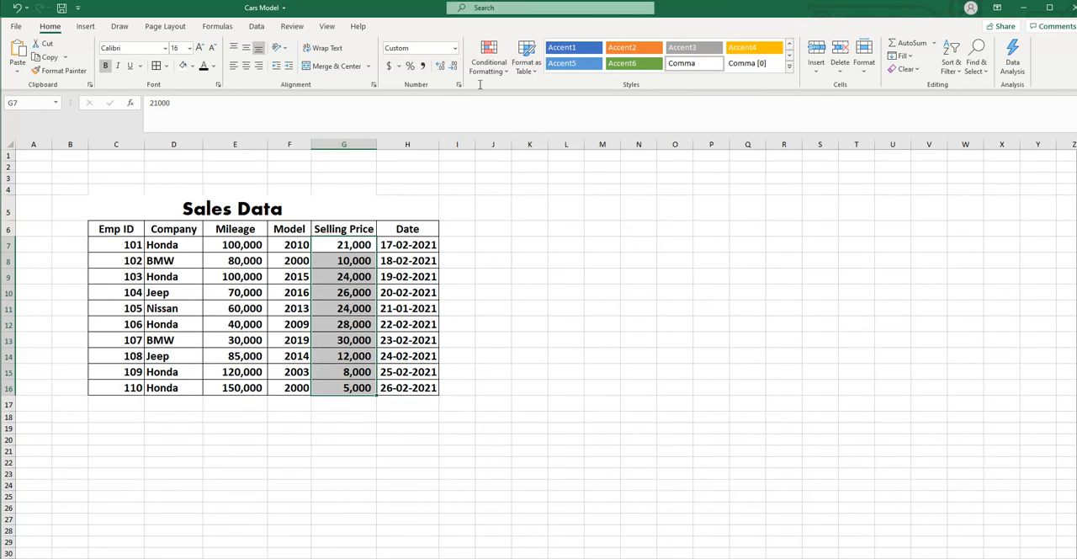
left_click(507, 74)
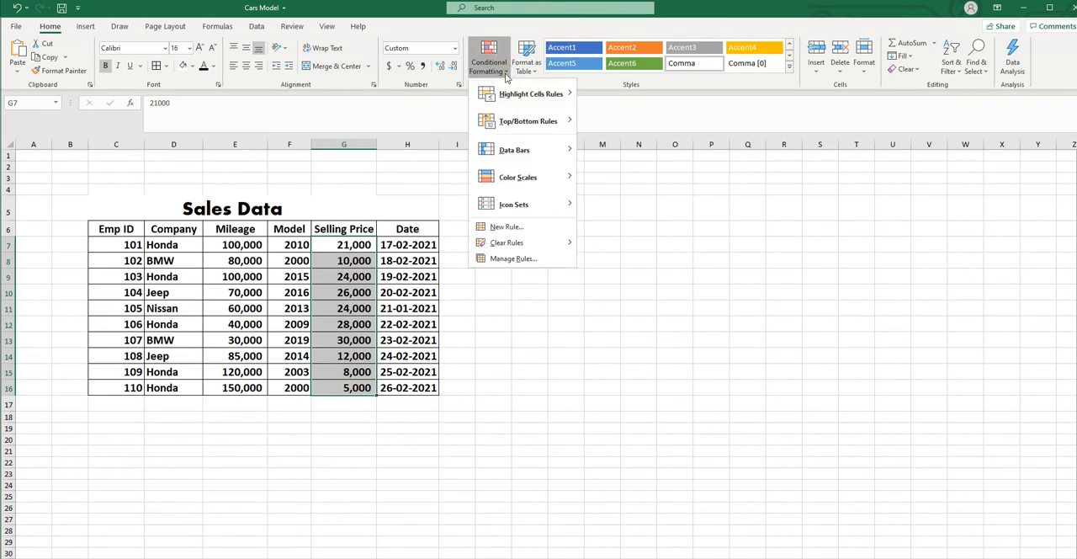
mouse_move(523, 101)
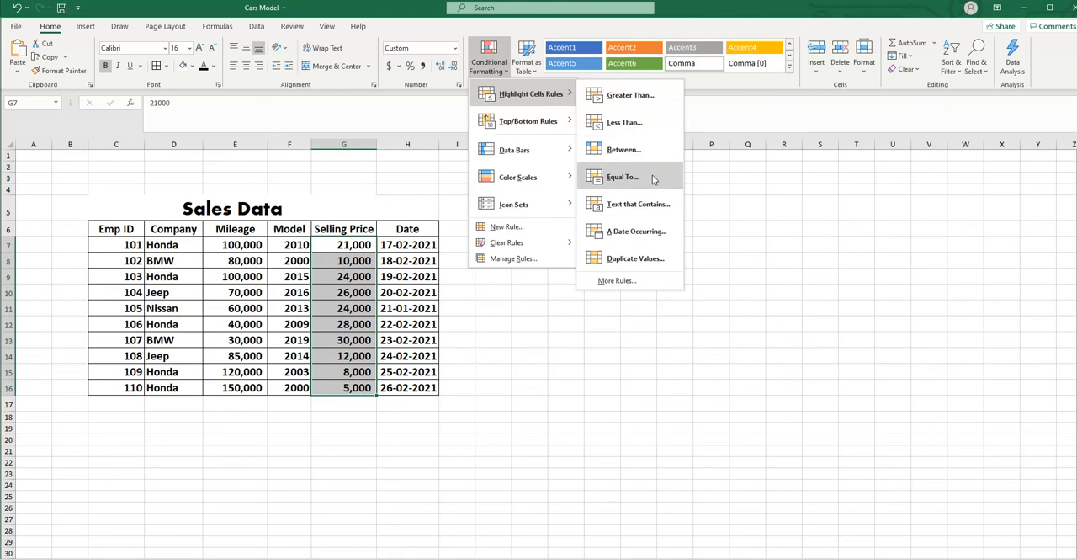
left_click(630, 96)
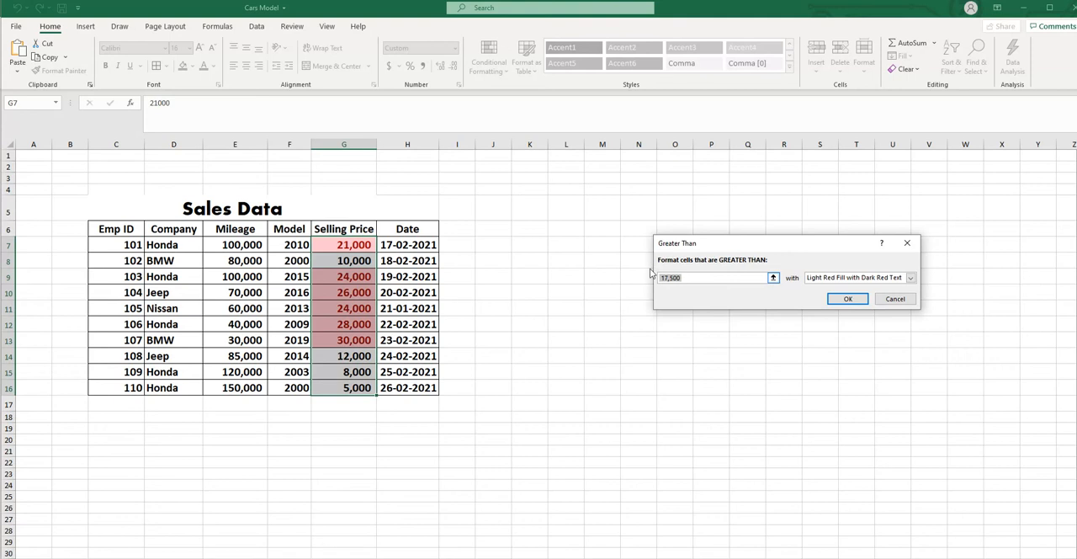
type("200")
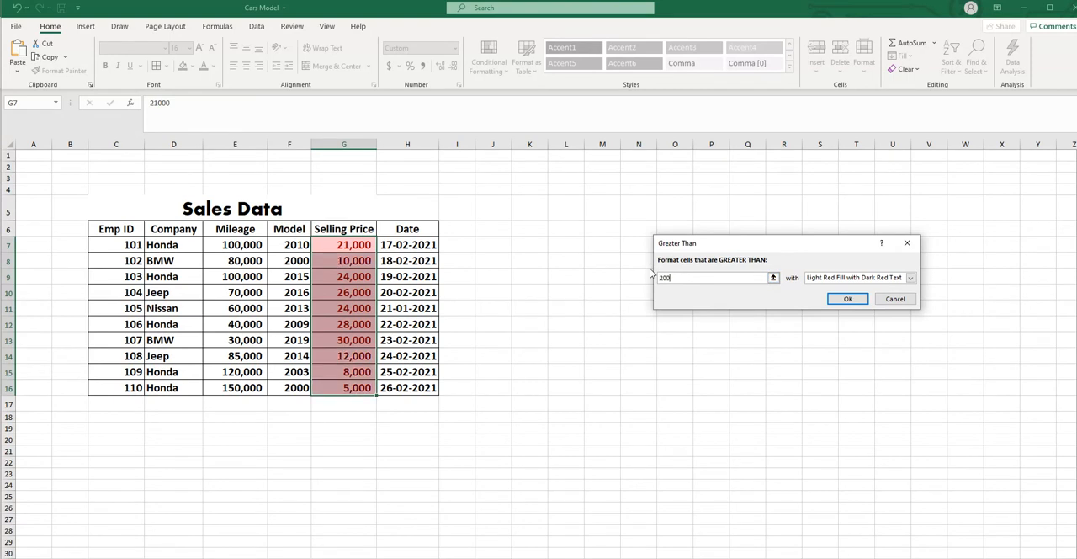
type("00")
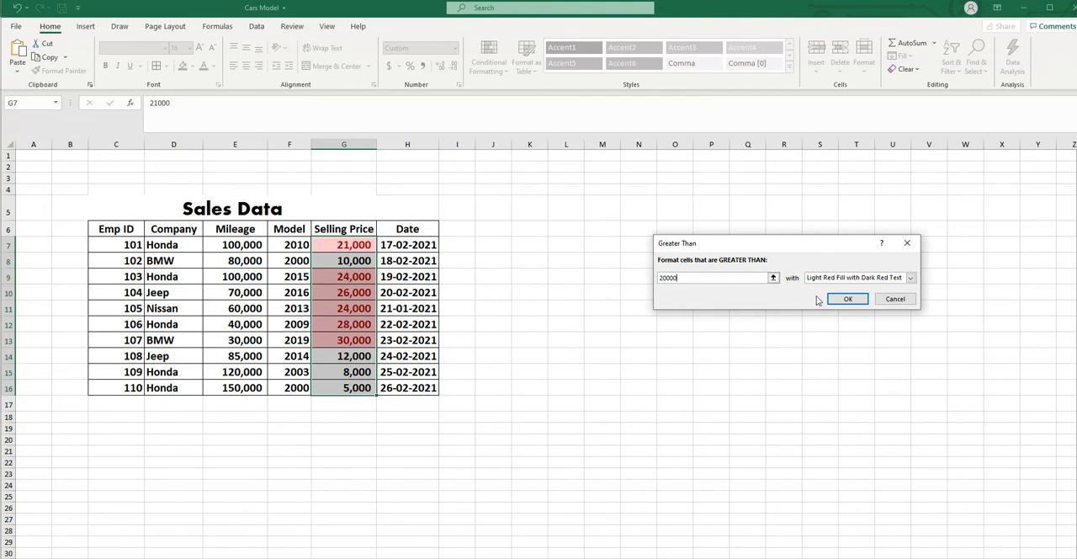
- Apply the Greater Than rule with Green Fill with Dark Green Text to the selling prices, and undo it
left_click(911, 279)
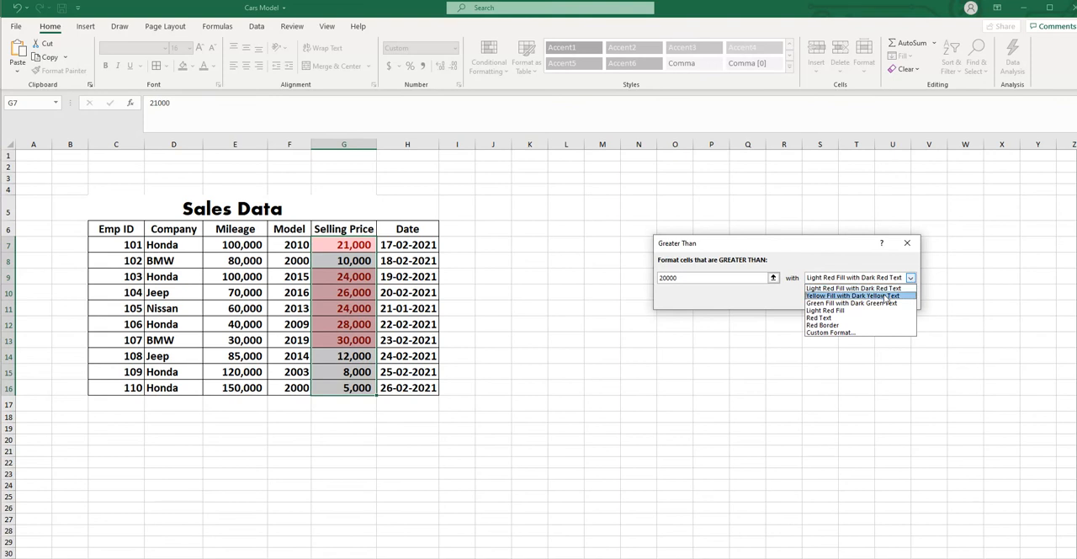
left_click(886, 297)
left_click(911, 278)
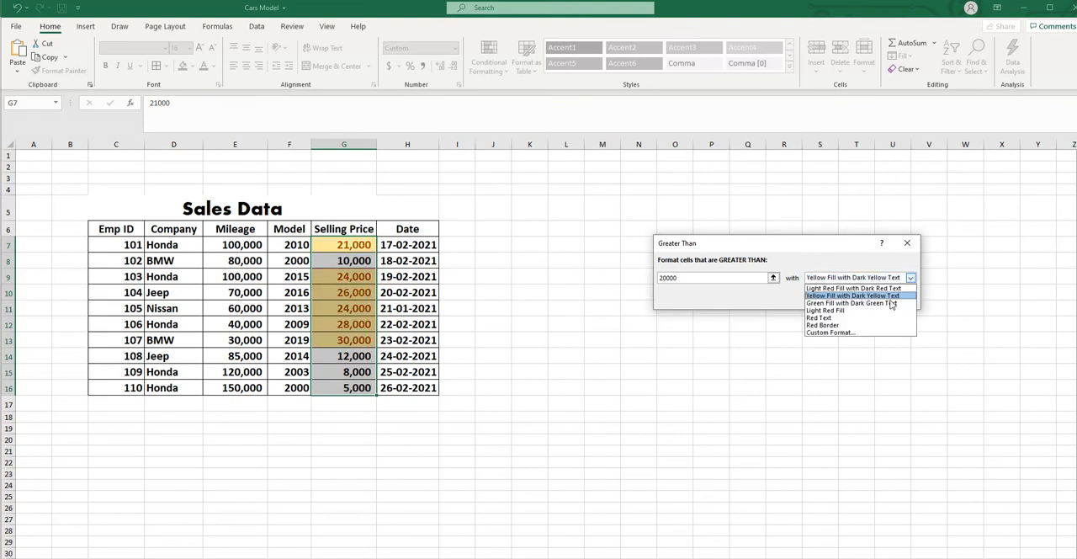
left_click(892, 303)
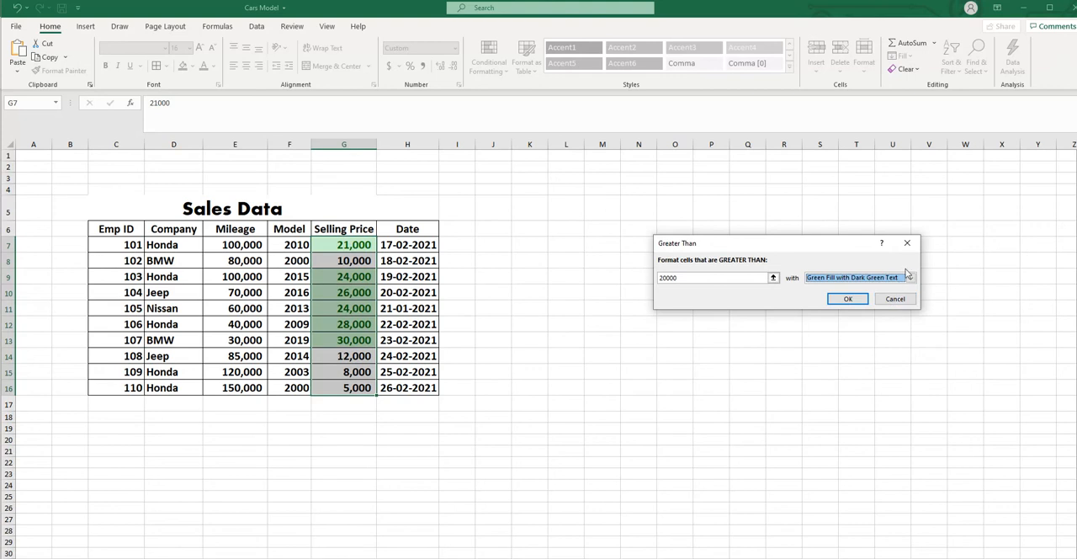
left_click(849, 300)
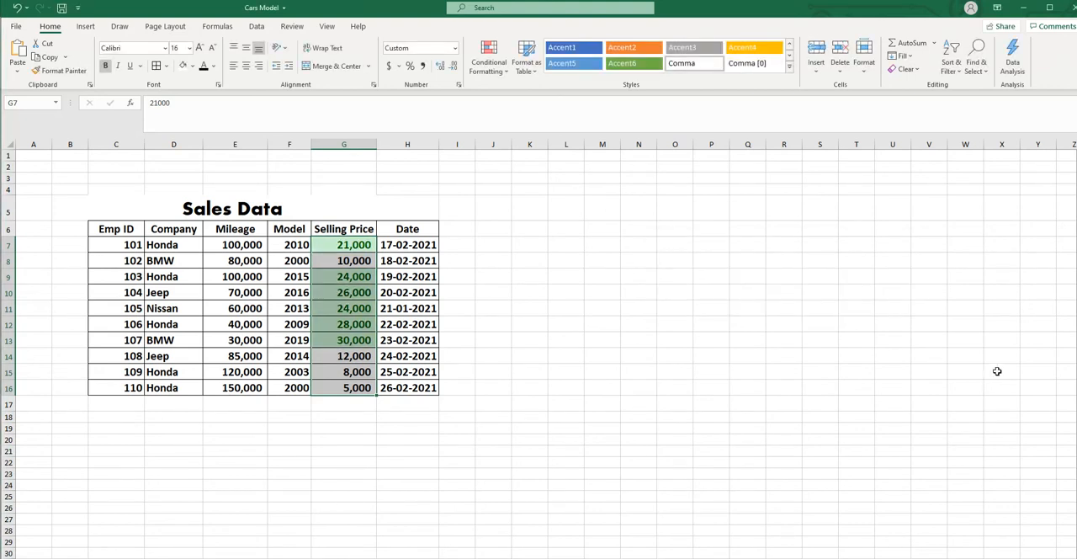
left_click(17, 8)
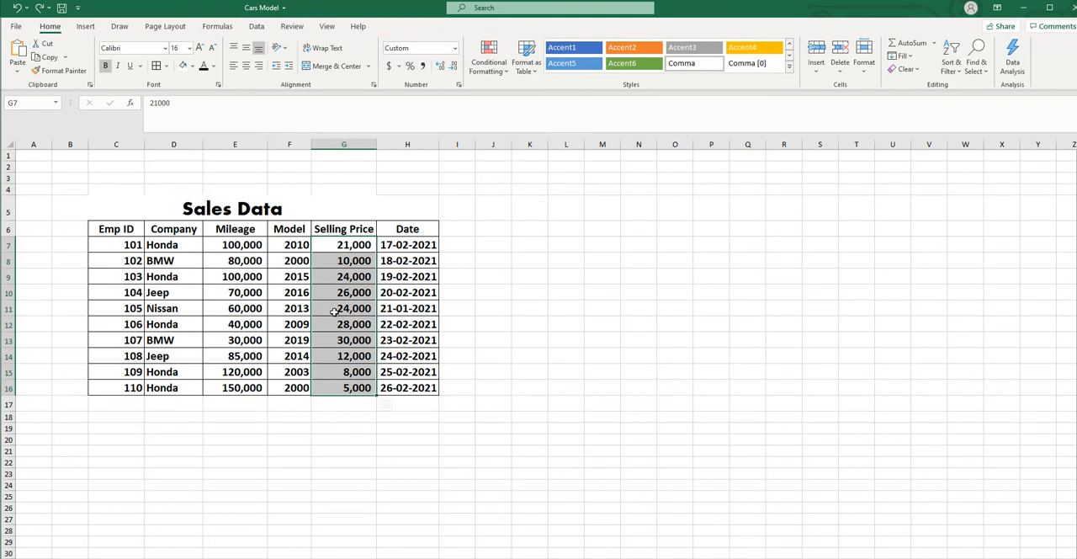
- Preview a Less Than highlight rule with a limit of 10000 on the Selling Price values and cancel it
left_click(506, 72)
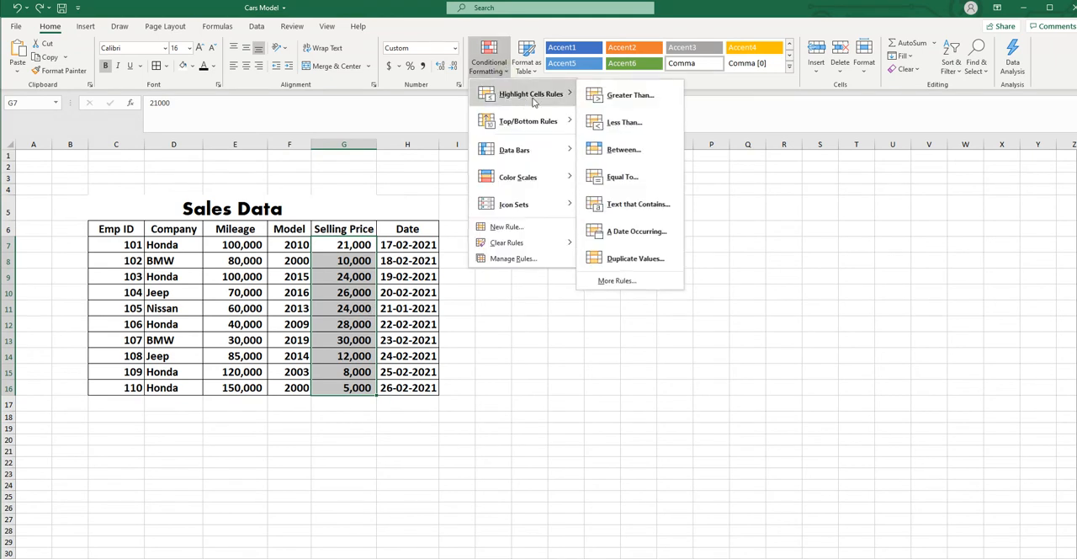
left_click(631, 124)
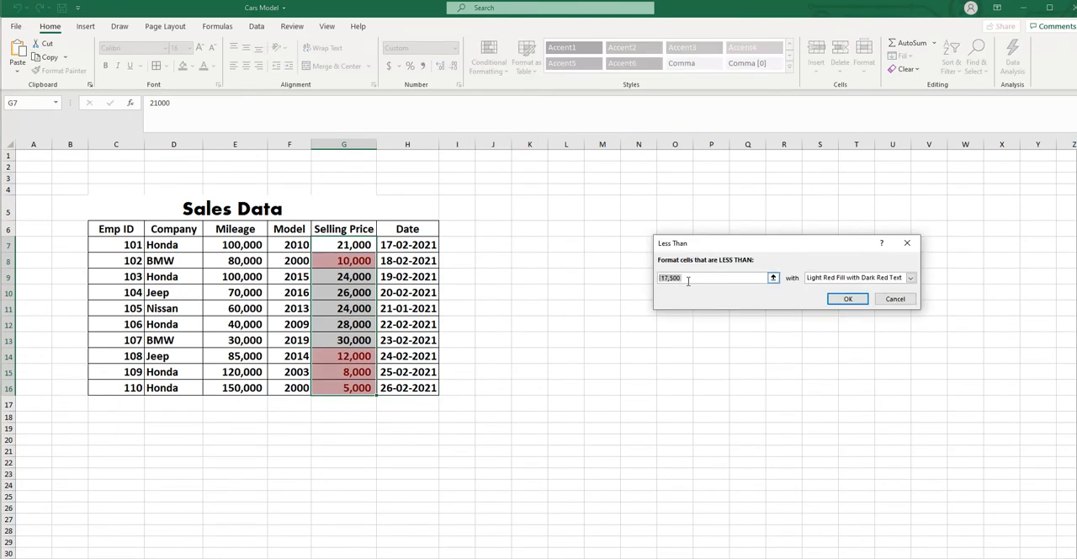
type("100")
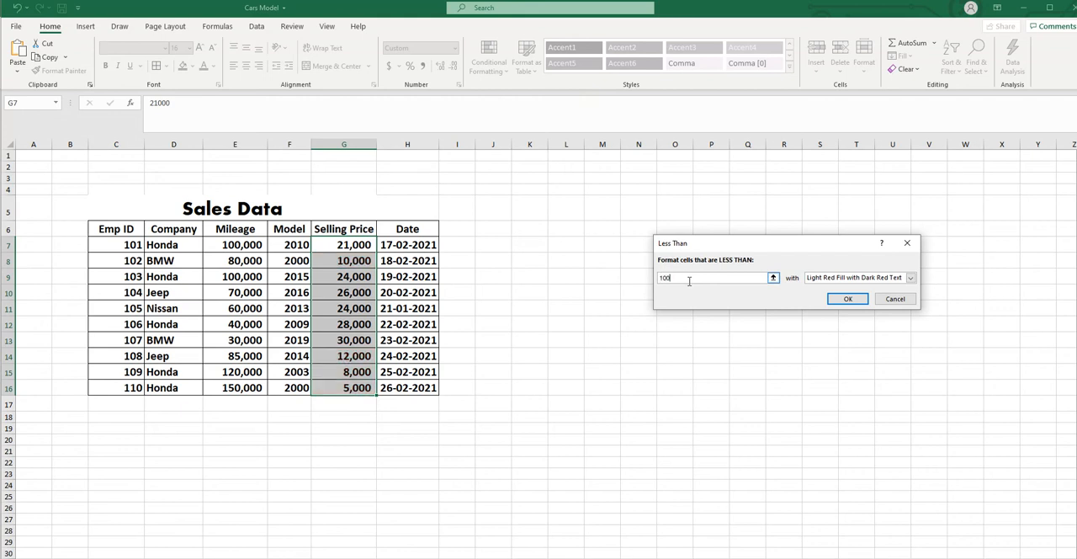
type("00")
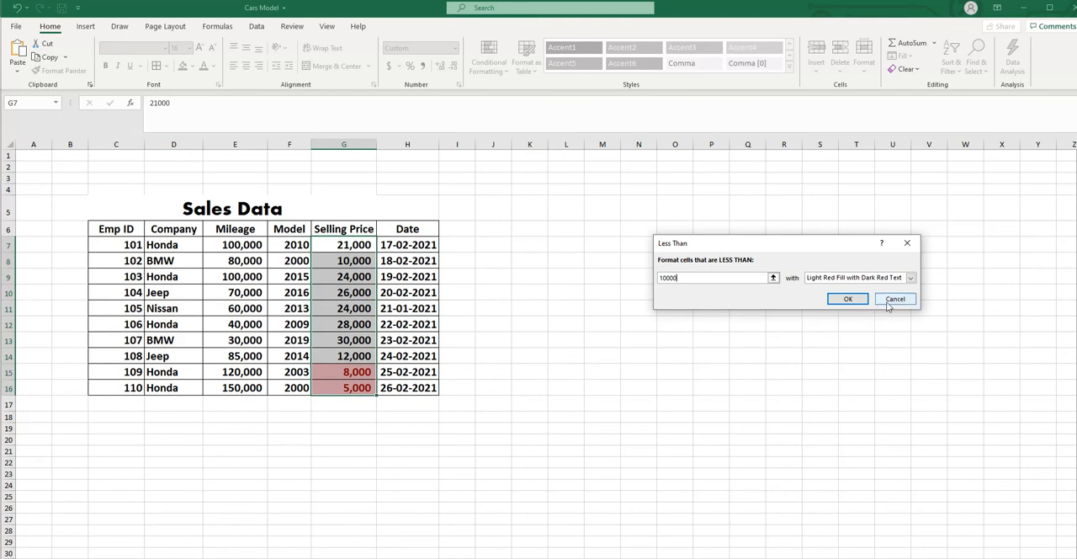
left_click(887, 300)
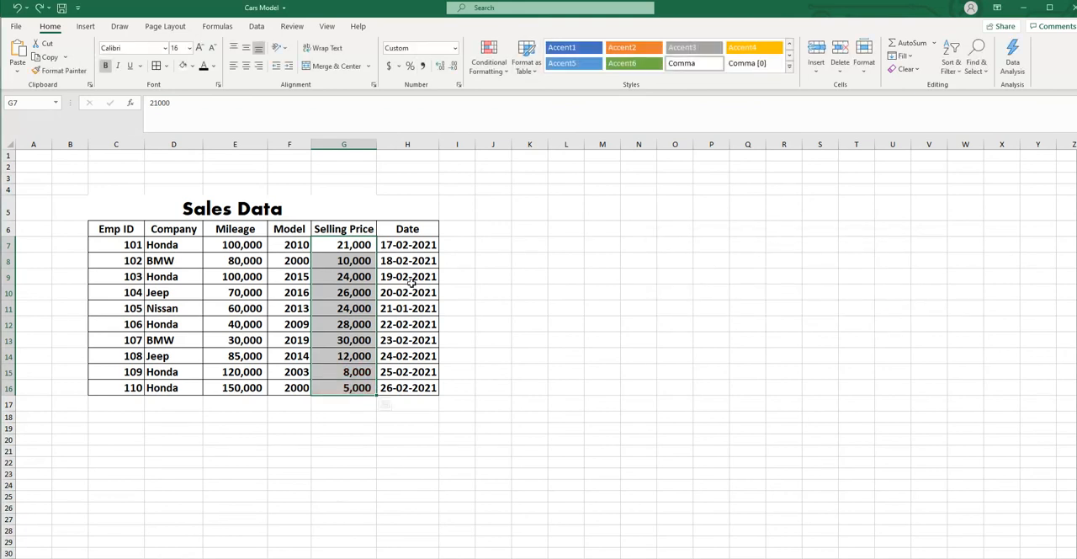
- Preview a Between highlight rule for selling prices from 25000 to 30000 and cancel it
left_click(507, 73)
mouse_move(511, 99)
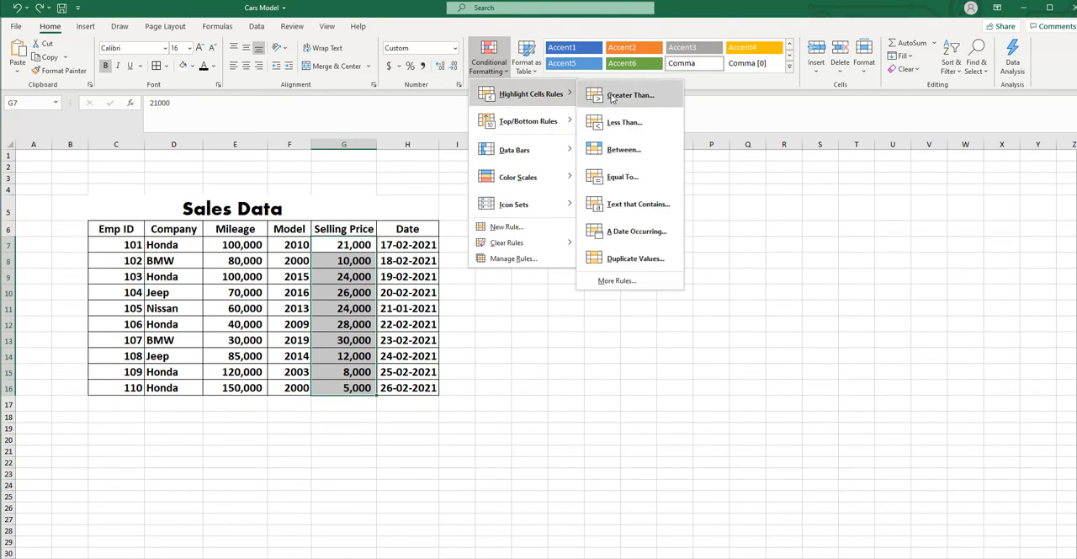
left_click(622, 150)
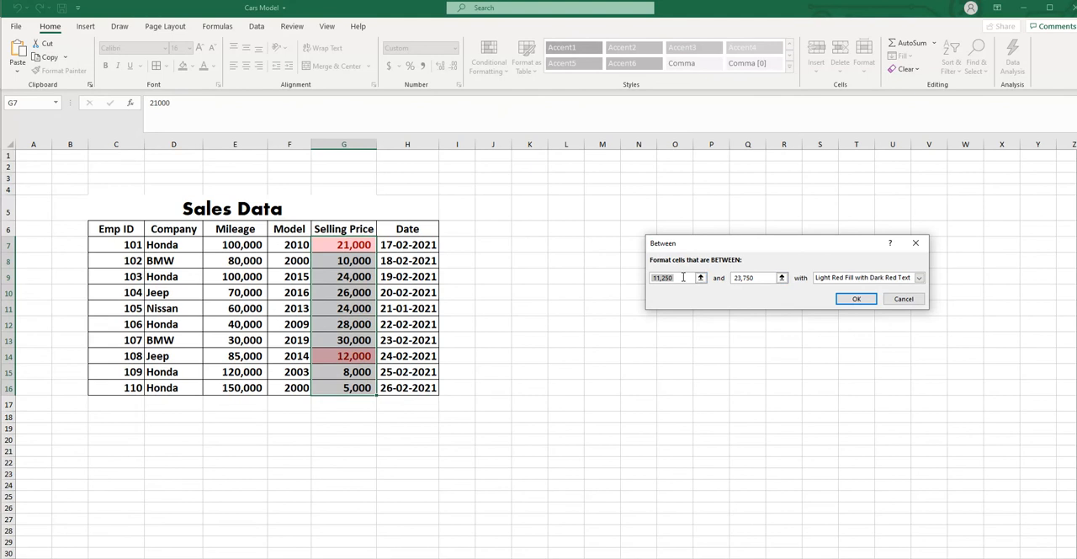
left_click(651, 276)
left_click_drag(685, 276, 633, 276)
type("2")
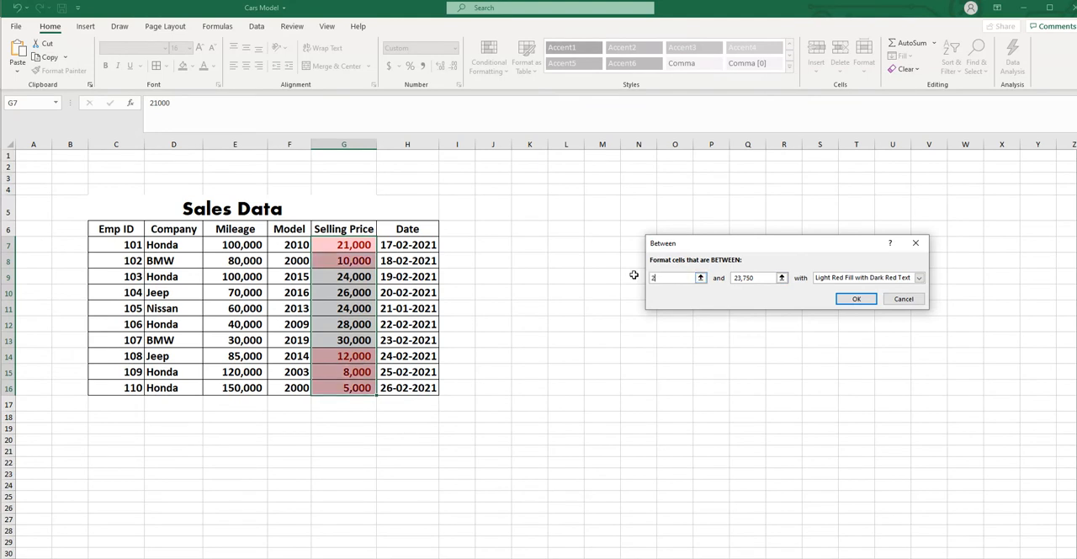
type("5000")
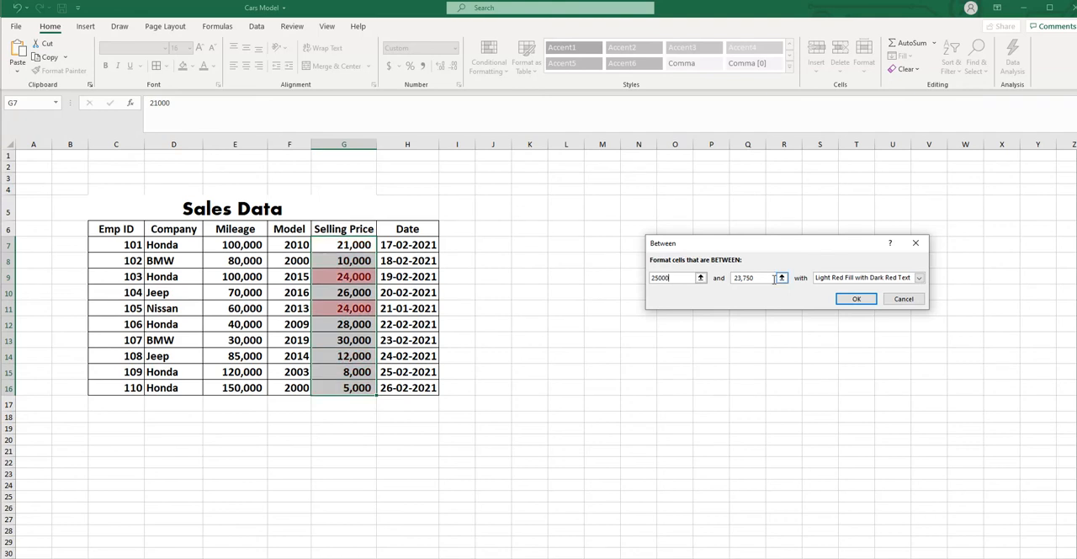
key("Tab")
type("3")
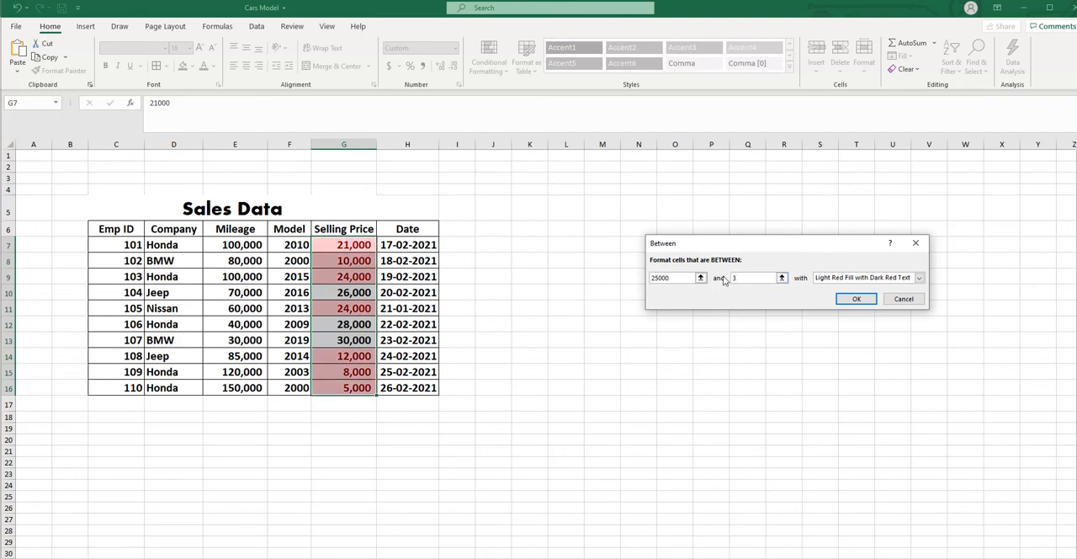
type("0000")
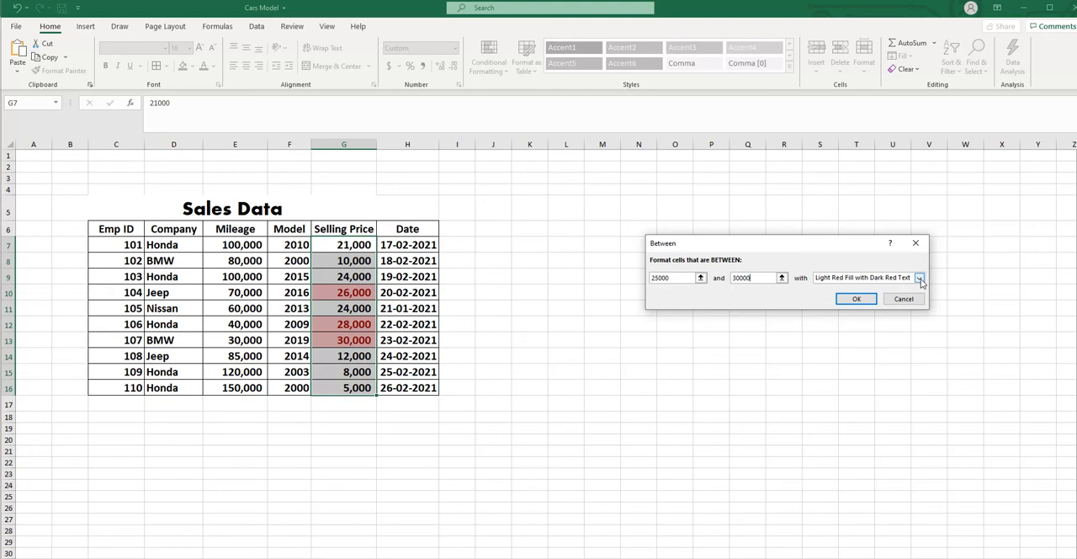
left_click(903, 299)
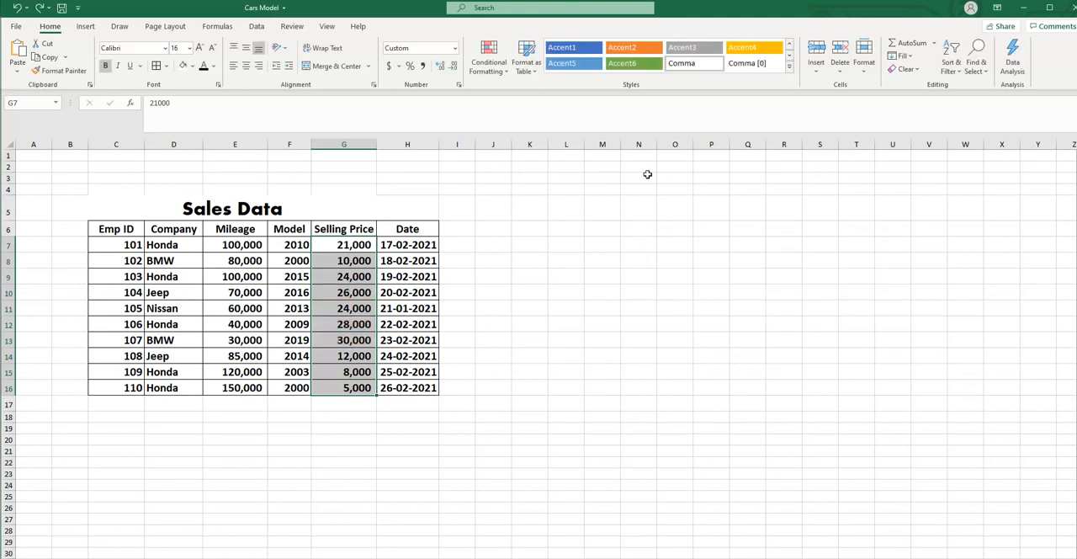
- Preview an Equal To highlight rule with the value 30000 on the Selling Price values and cancel it
left_click(507, 71)
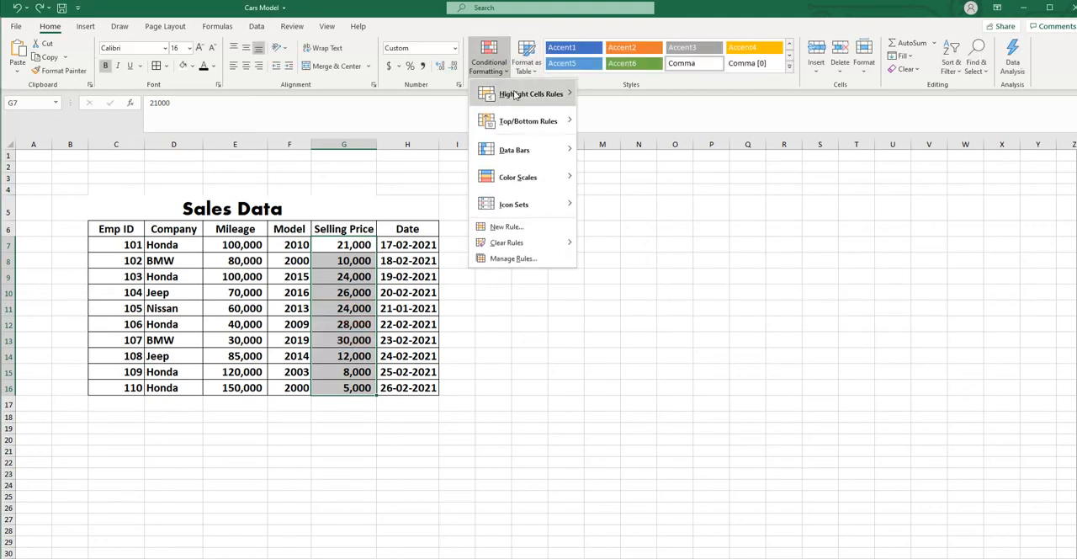
mouse_move(514, 98)
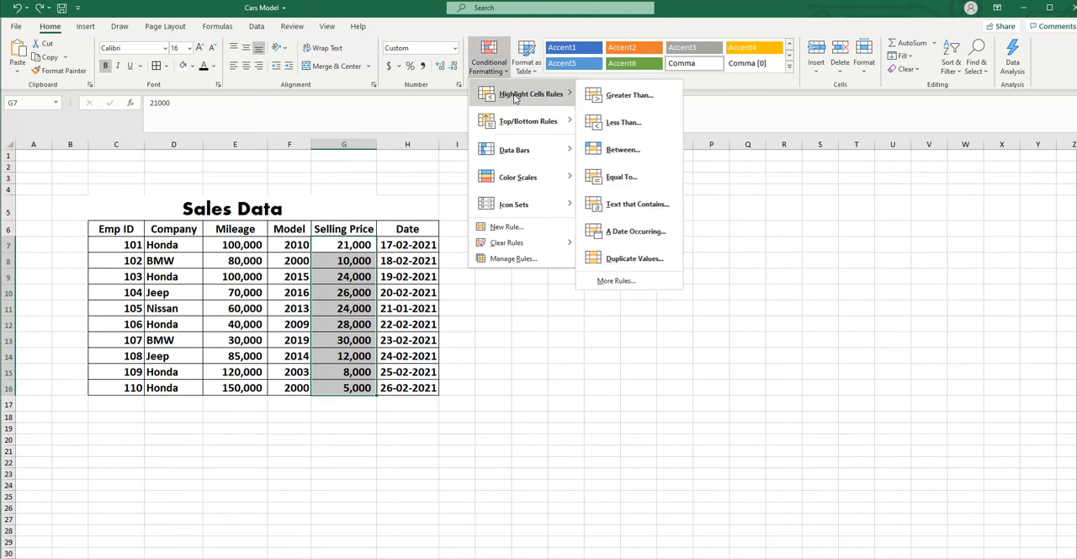
left_click(623, 177)
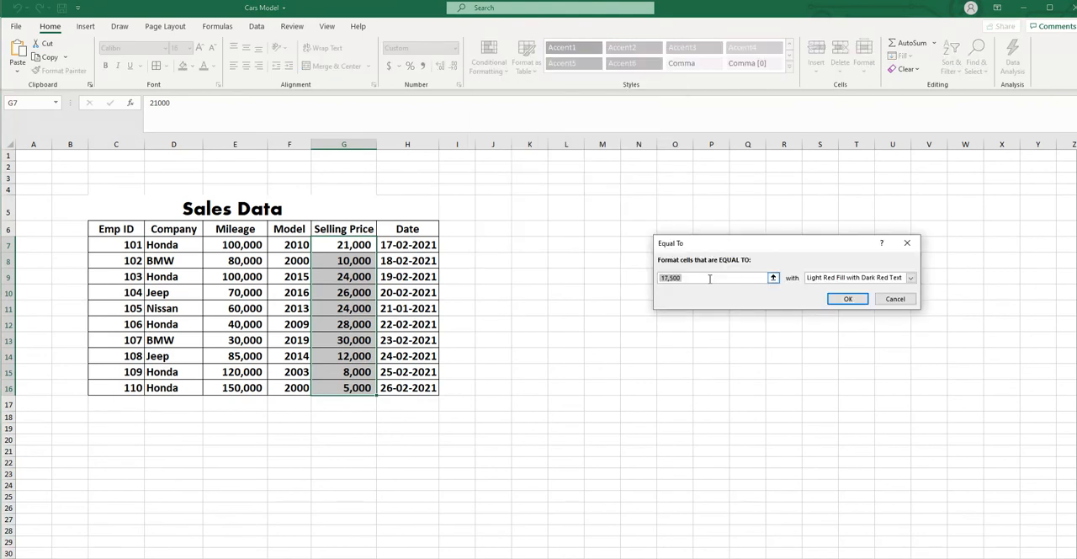
left_click_drag(708, 277, 656, 275)
type("30000")
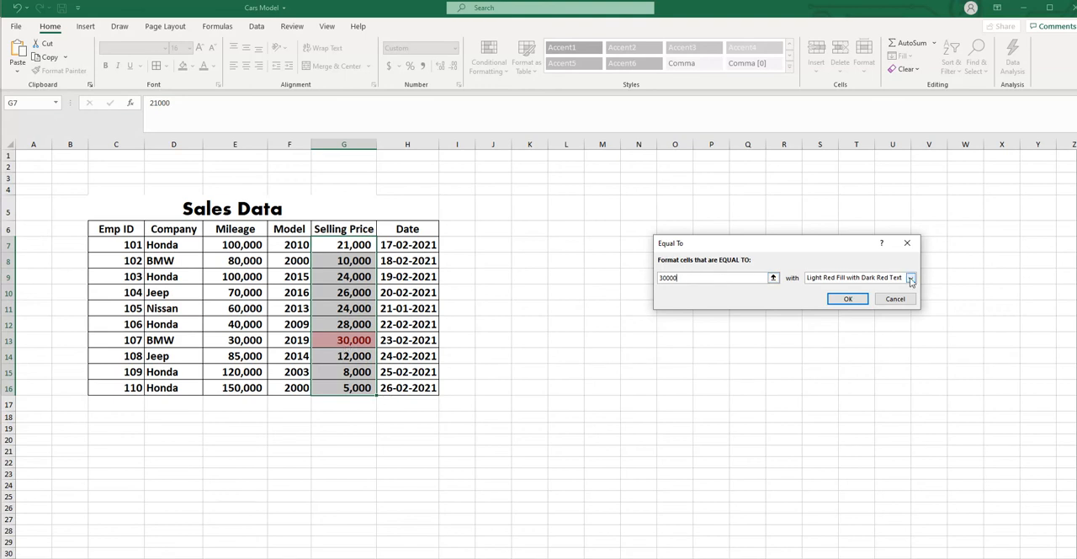
left_click(895, 299)
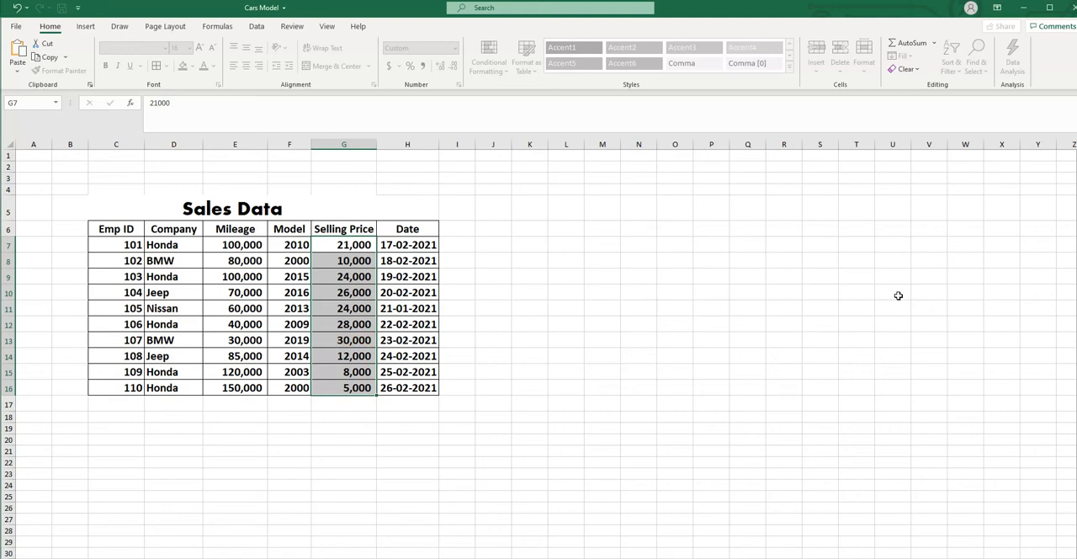
left_click(805, 380)
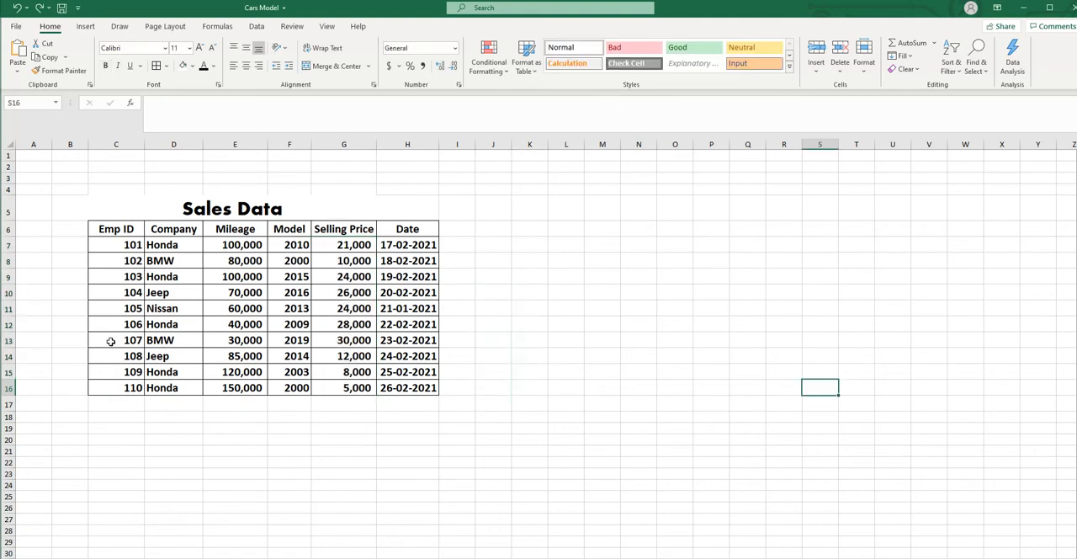
left_click(505, 67)
mouse_move(519, 99)
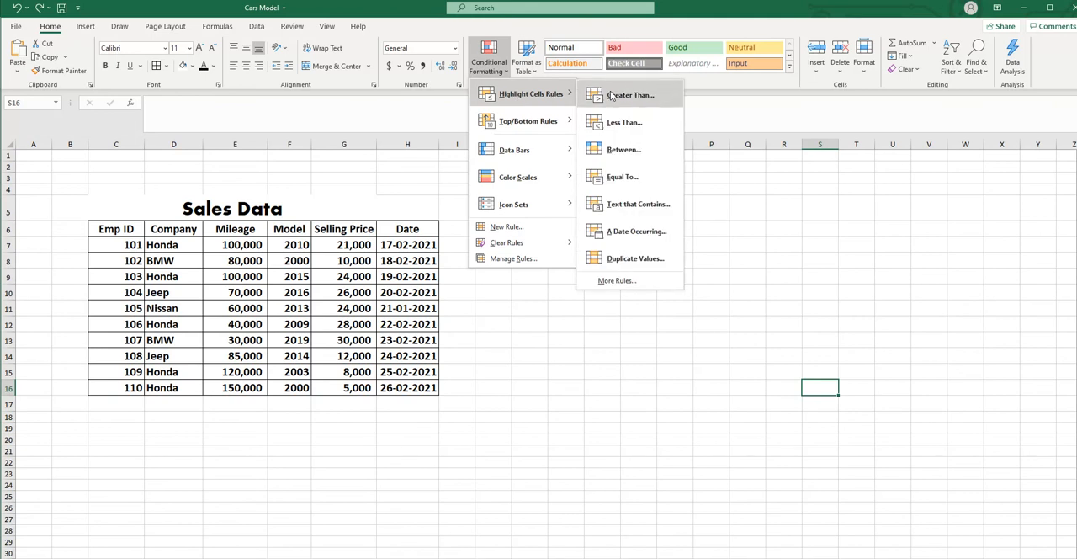
key("Escape")
key("Escape")
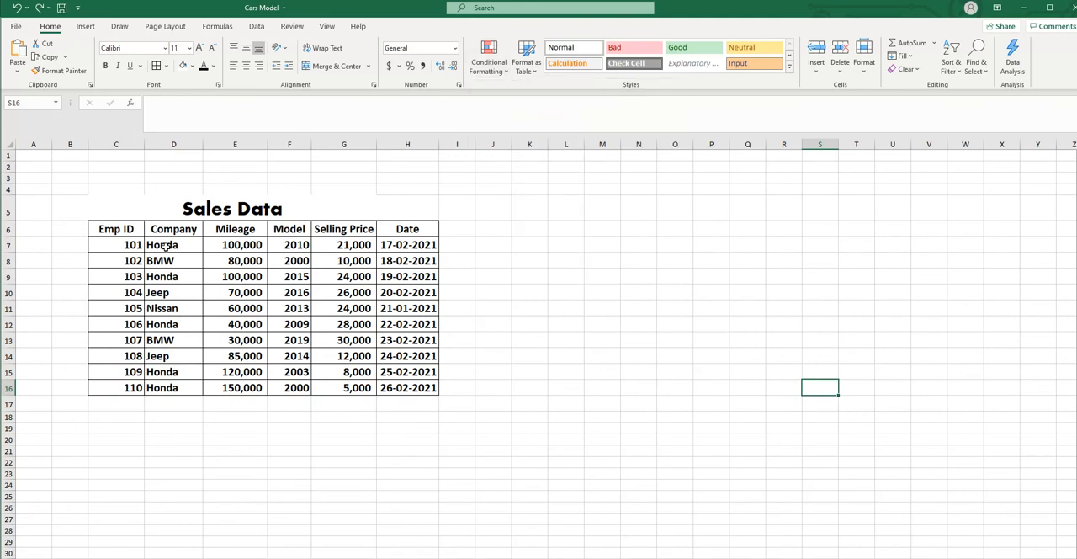
- Preview a Text That Contains highlight rule on the Company names, matching the text "n"
left_click_drag(164, 243, 160, 387)
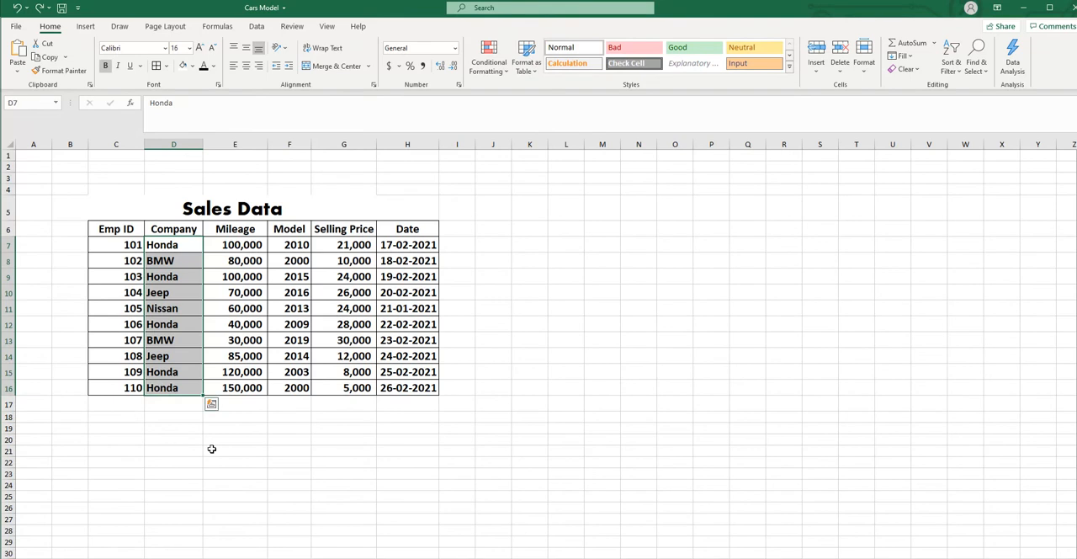
left_click(506, 74)
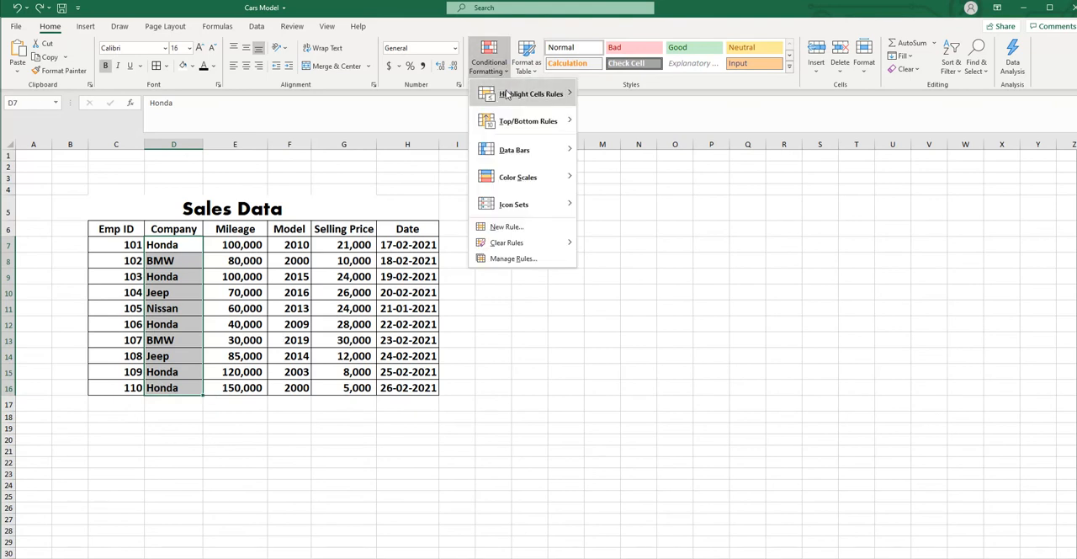
mouse_move(509, 94)
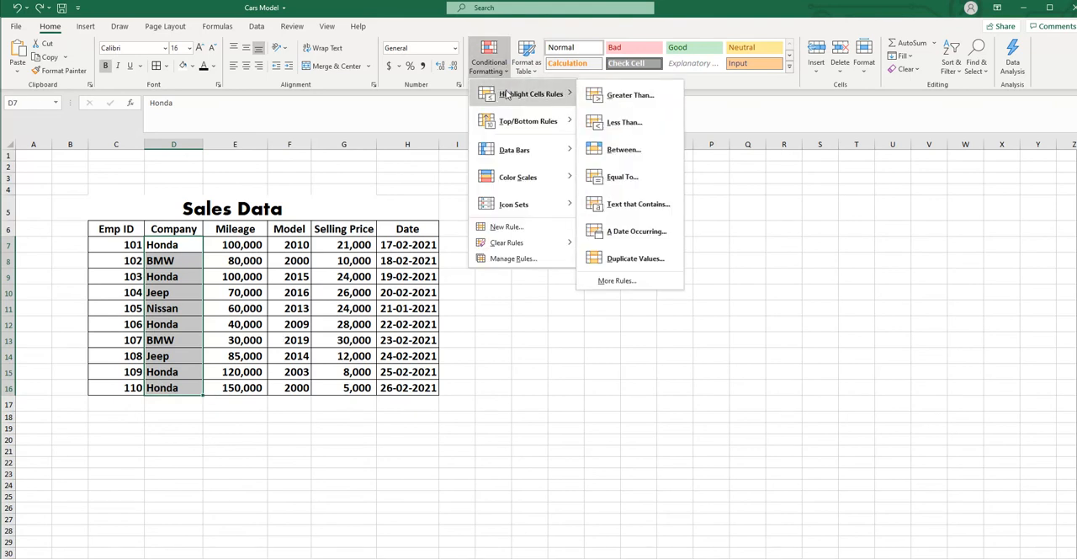
left_click(641, 205)
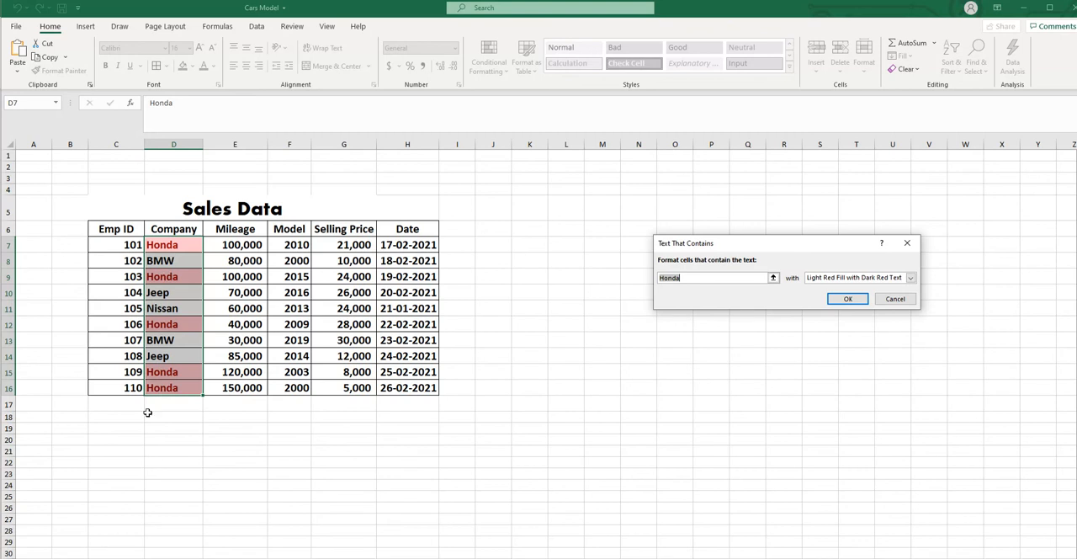
left_click_drag(702, 278, 647, 278)
type("n$O$14")
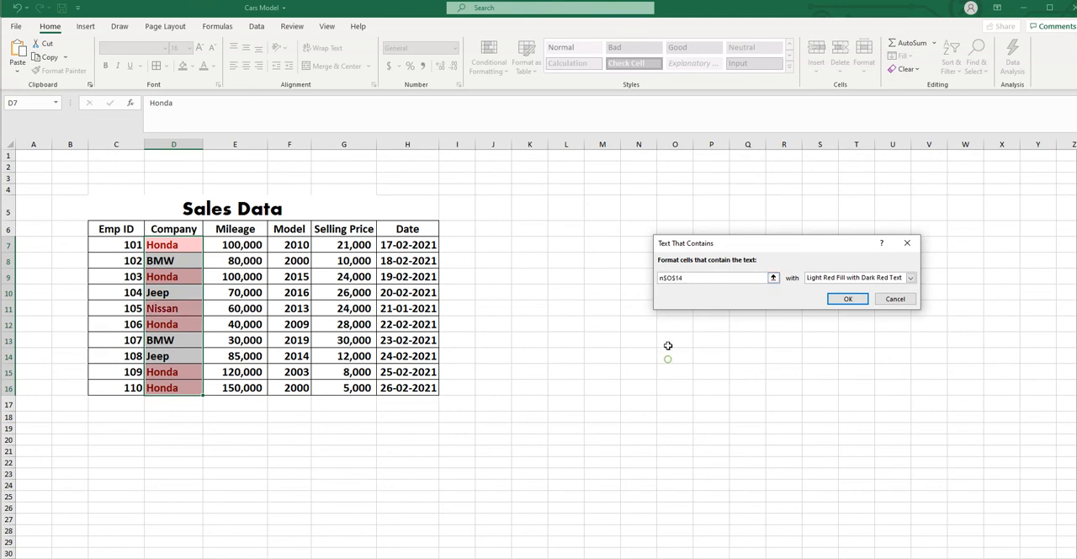
- Clear the stray cell reference from the Text That Contains rule and set its matching text to "N"
left_click(673, 354)
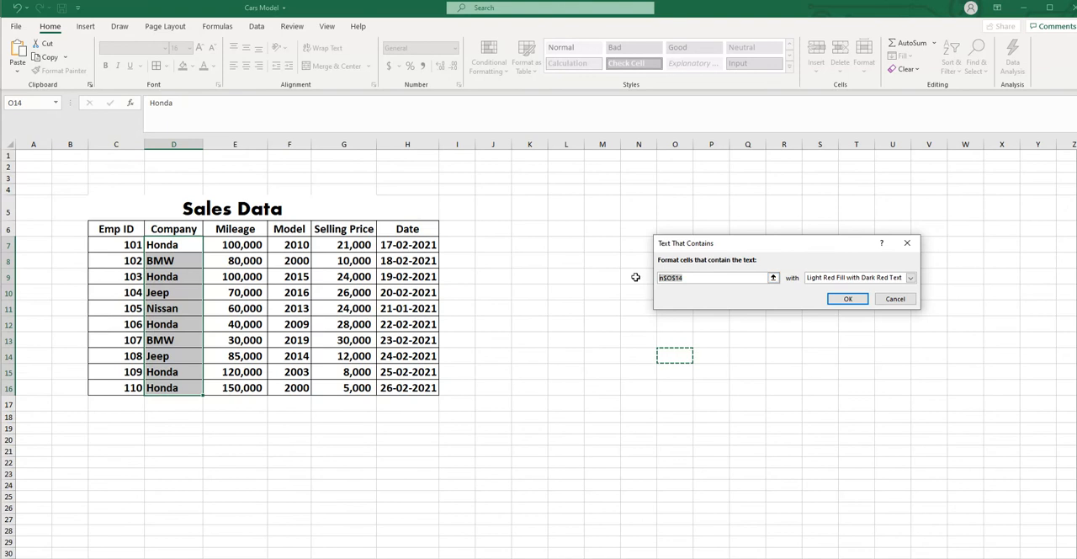
key("BackSpace")
left_click(675, 278)
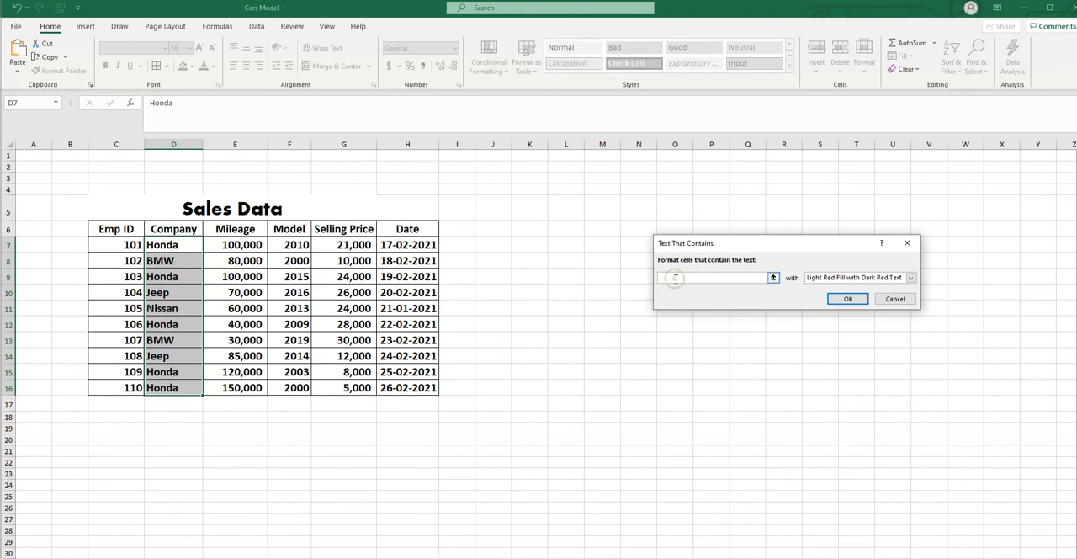
type("N")
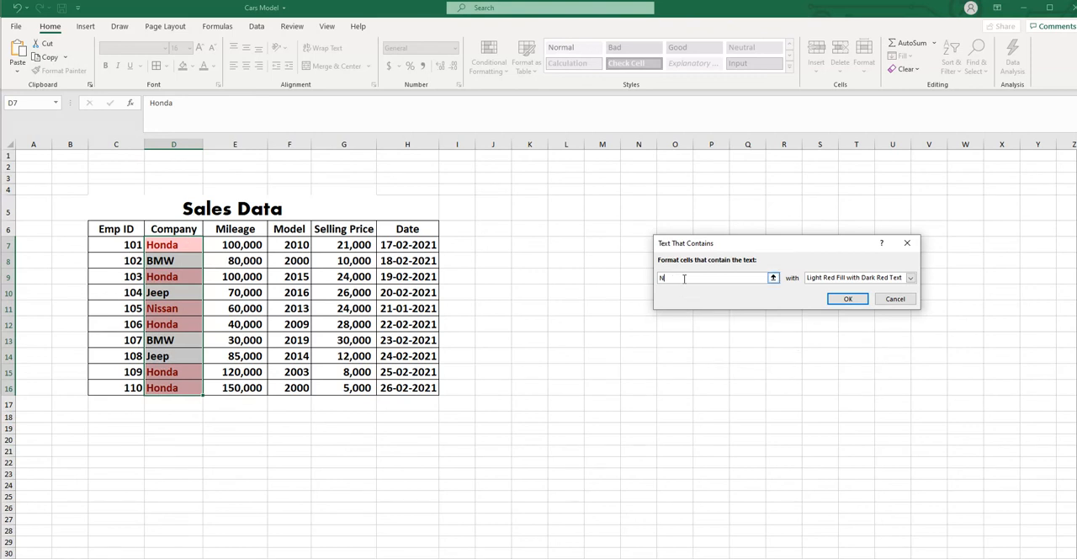
- Preview the Text That Contains rule with "b", "jeep" and "n" on the Company names, and cancel it
left_click_drag(684, 279, 652, 274)
type("b")
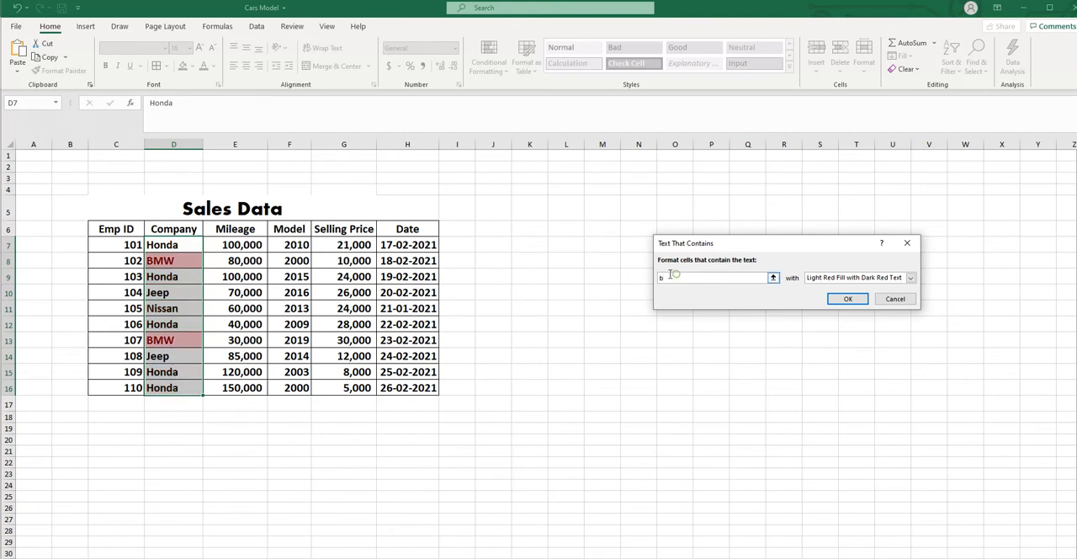
left_click_drag(671, 275, 636, 273)
type("j")
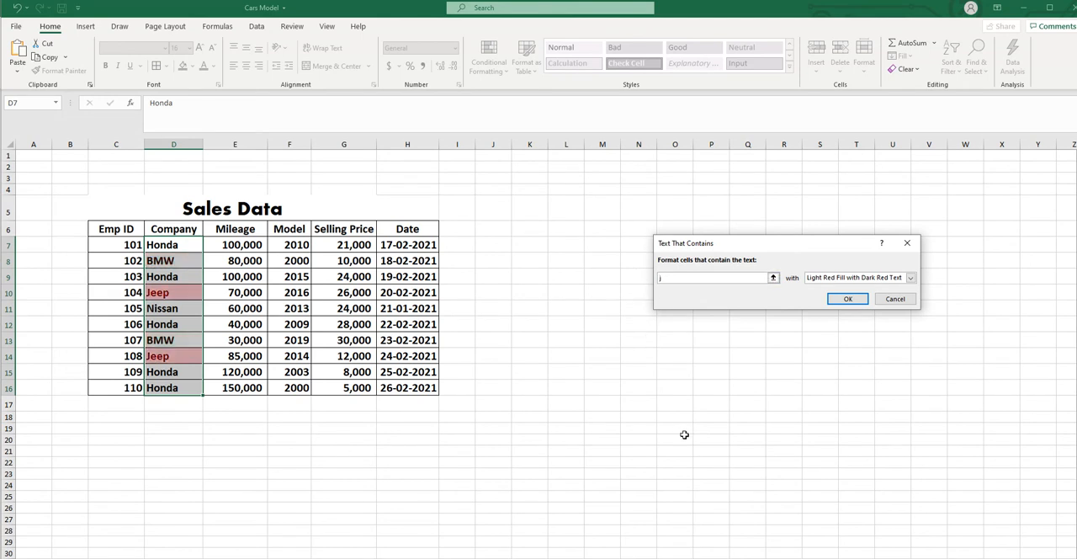
type("eep")
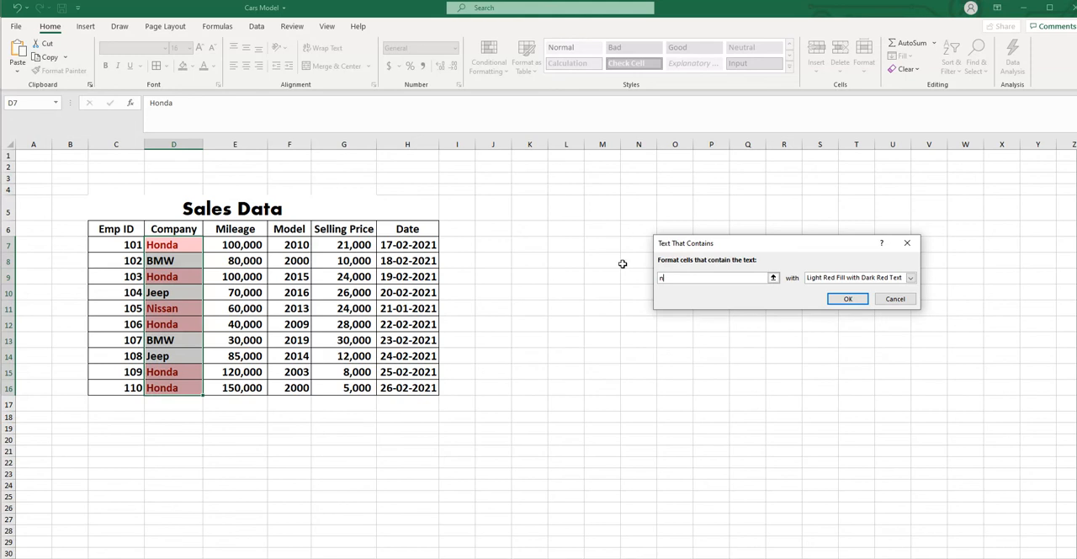
left_click(893, 299)
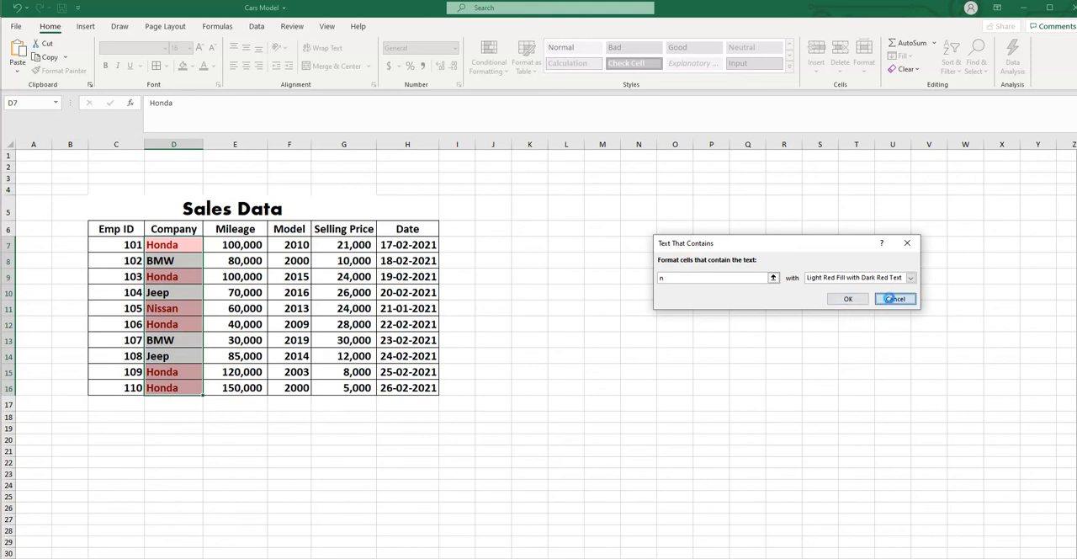
left_click(670, 419)
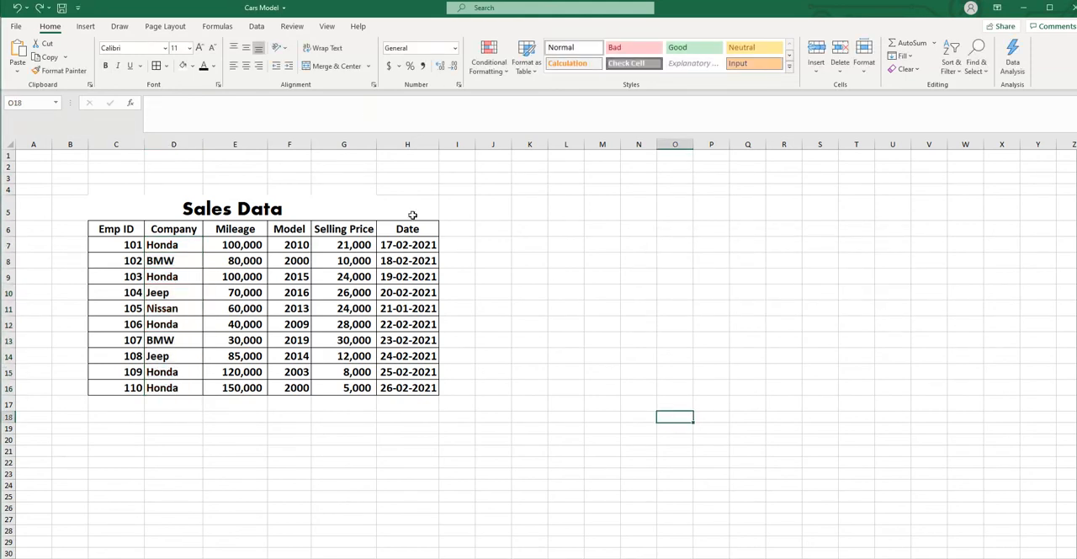
left_click(507, 77)
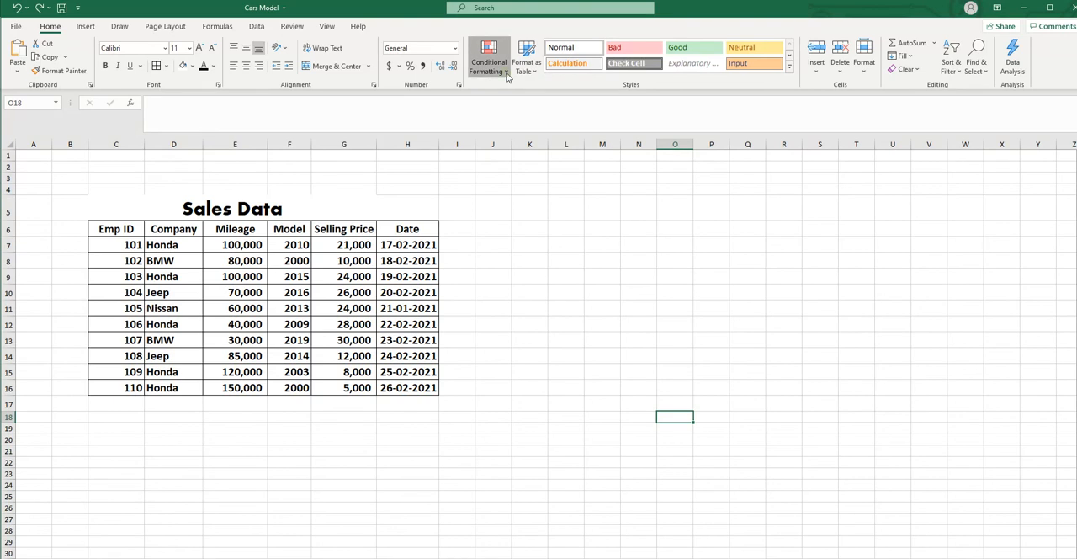
mouse_move(522, 99)
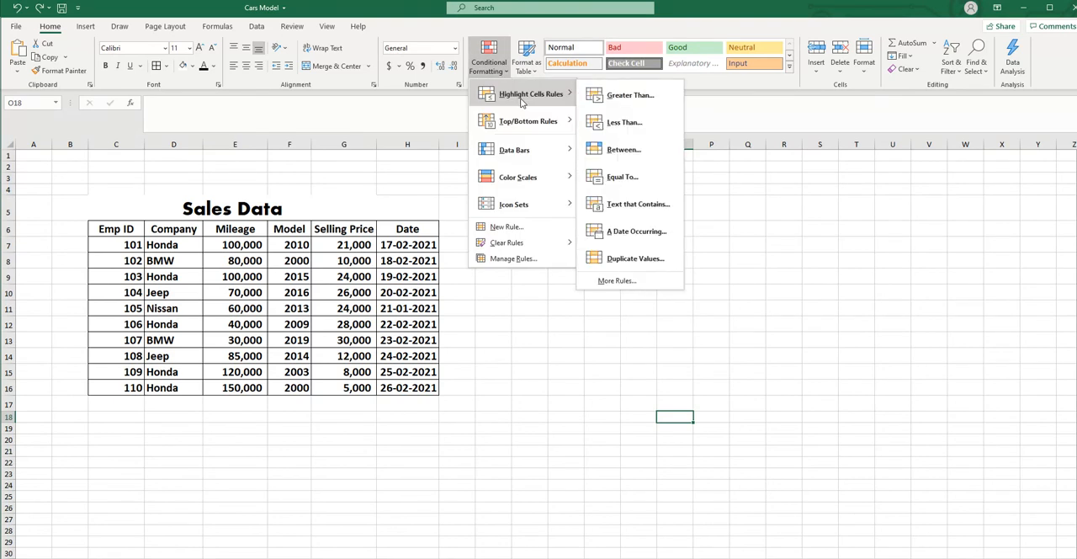
left_click(540, 294)
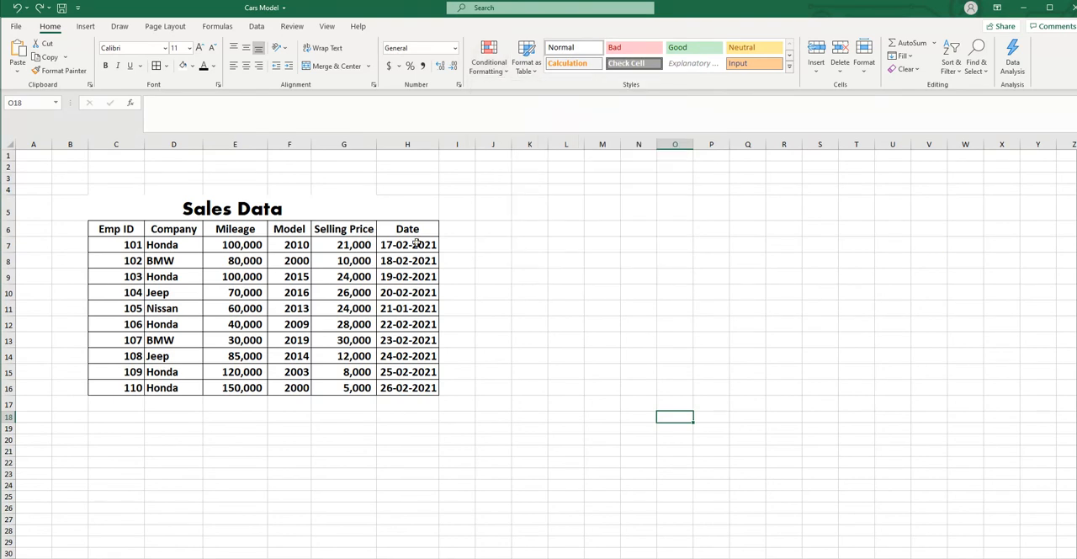
- Preview an A Date Occurring highlight rule on the Date column values, first for Today and then for Tomorrow
left_click_drag(421, 243, 402, 388)
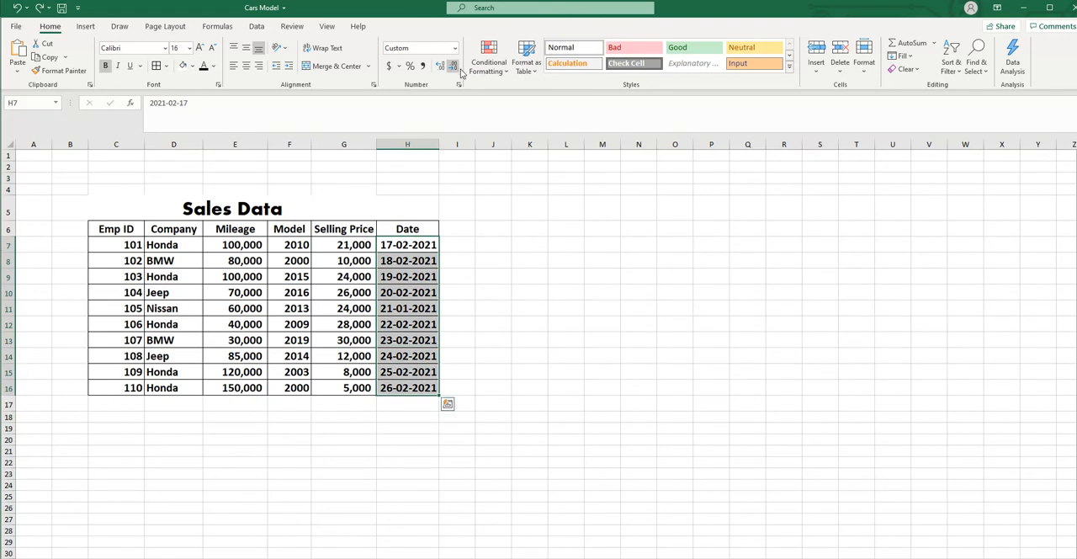
left_click(506, 74)
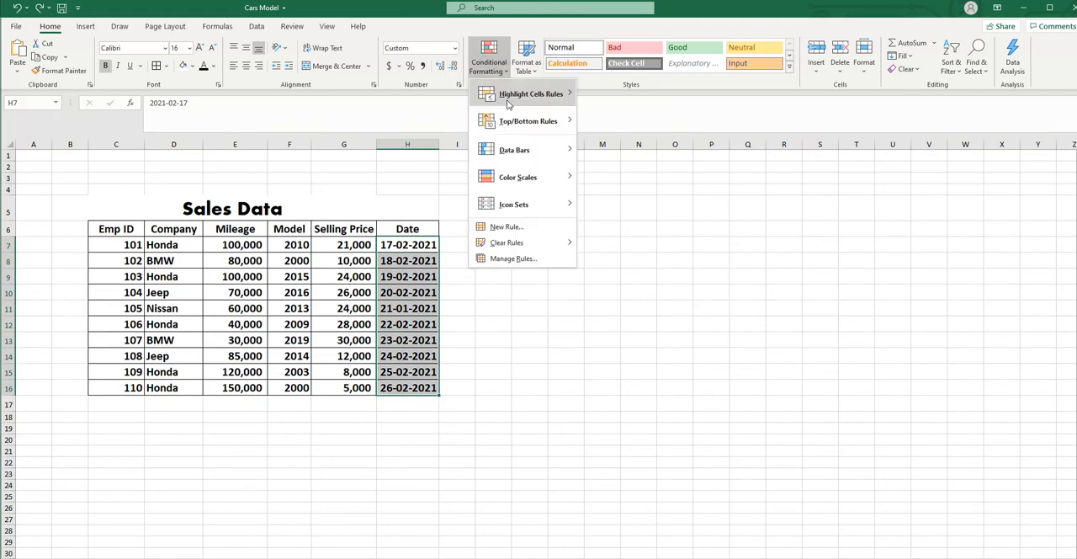
mouse_move(525, 95)
left_click(636, 231)
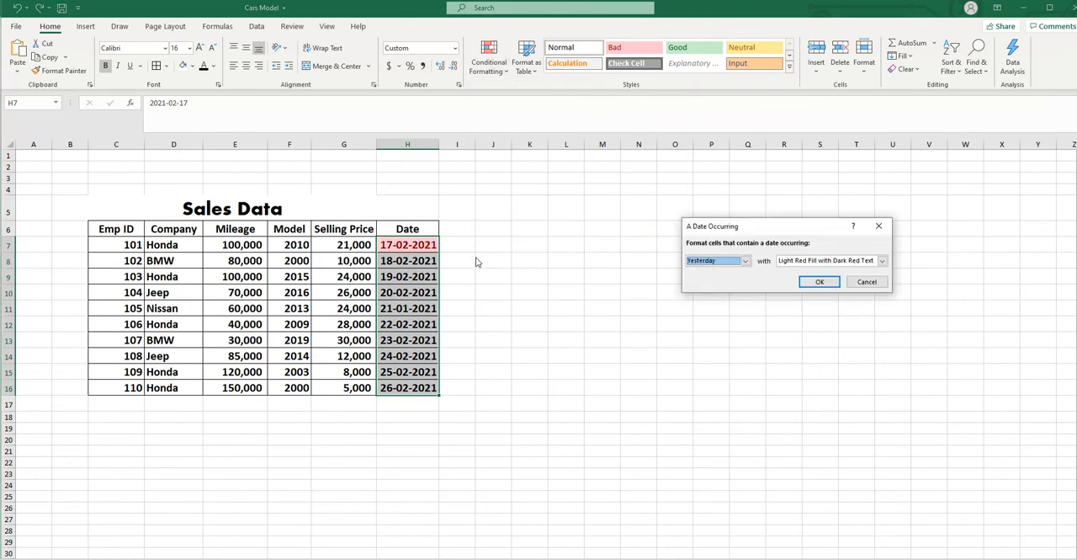
left_click(746, 261)
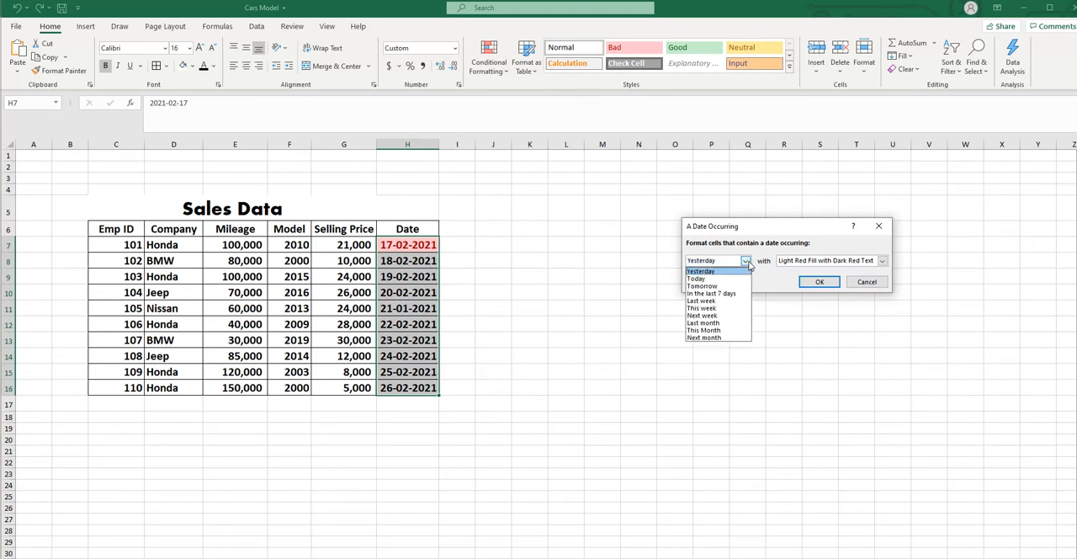
left_click(710, 278)
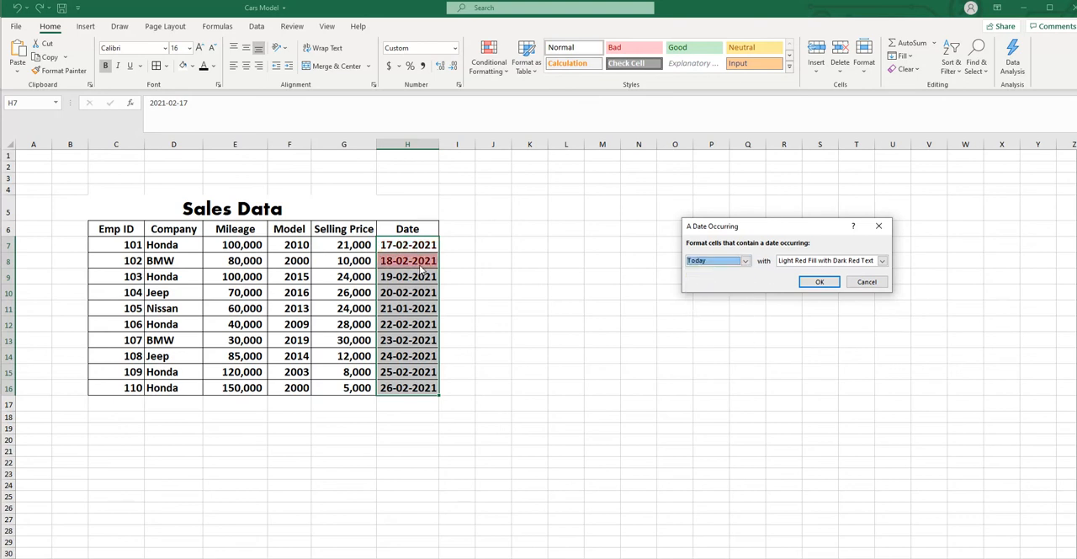
left_click(745, 261)
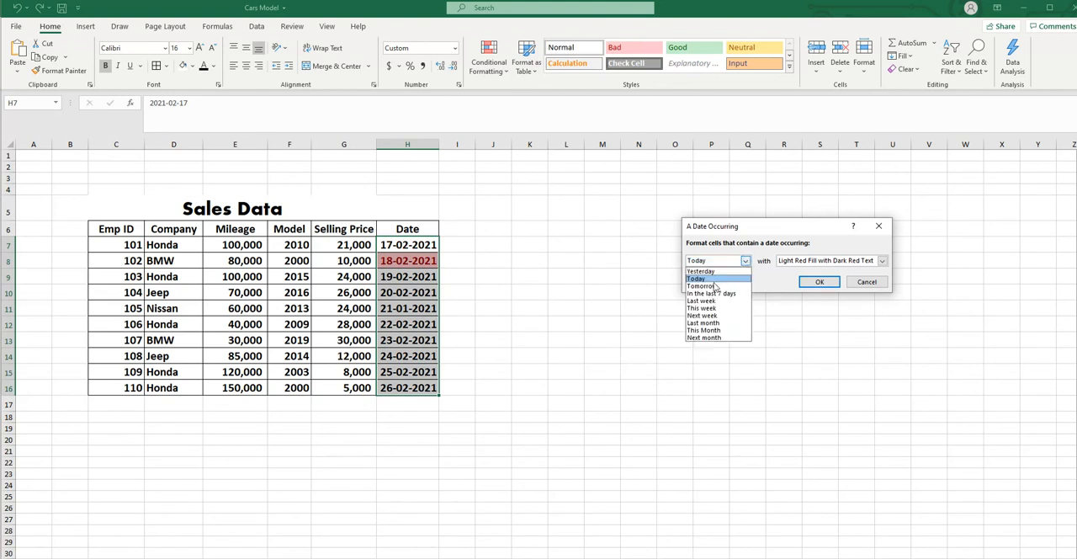
left_click(713, 286)
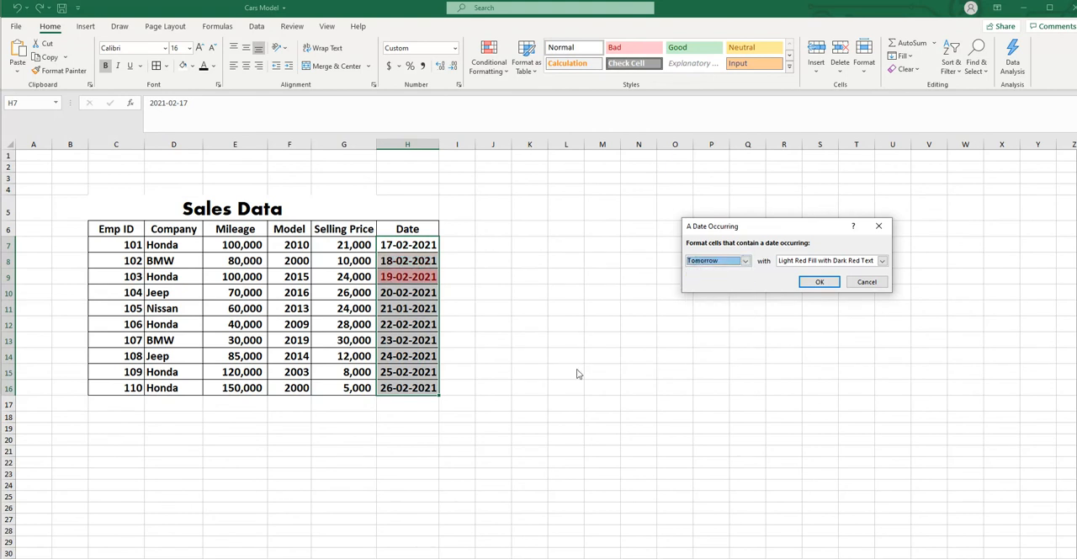
- Preview the A Date Occurring rule for Last month and Next week, and cancel it
left_click(745, 261)
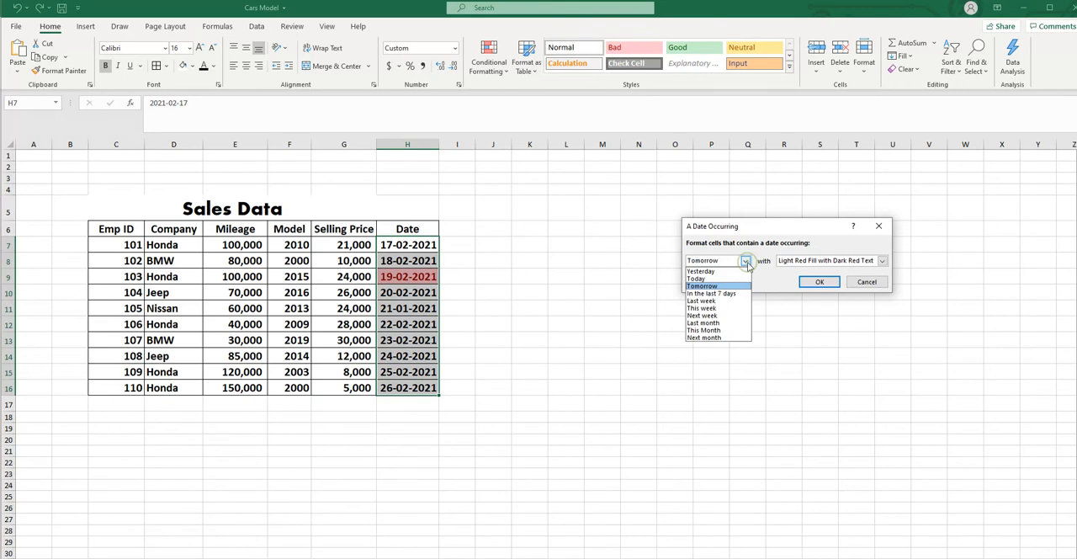
left_click(704, 323)
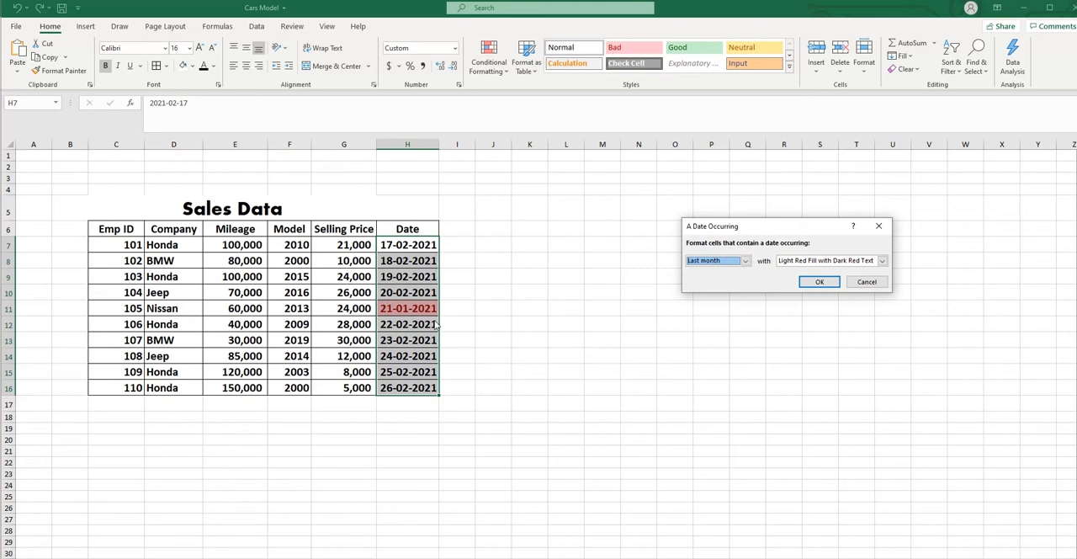
left_click(745, 261)
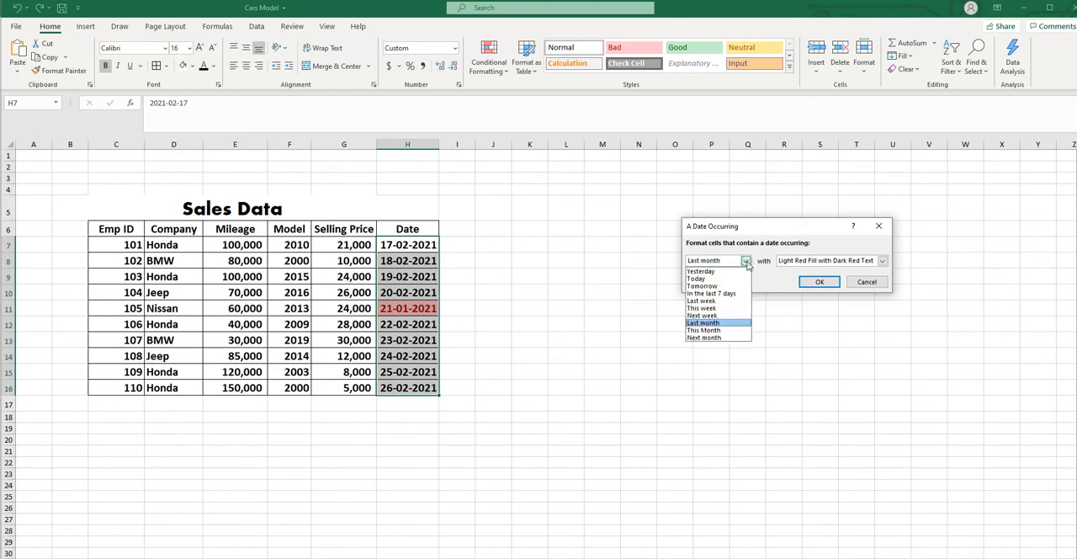
left_click(710, 315)
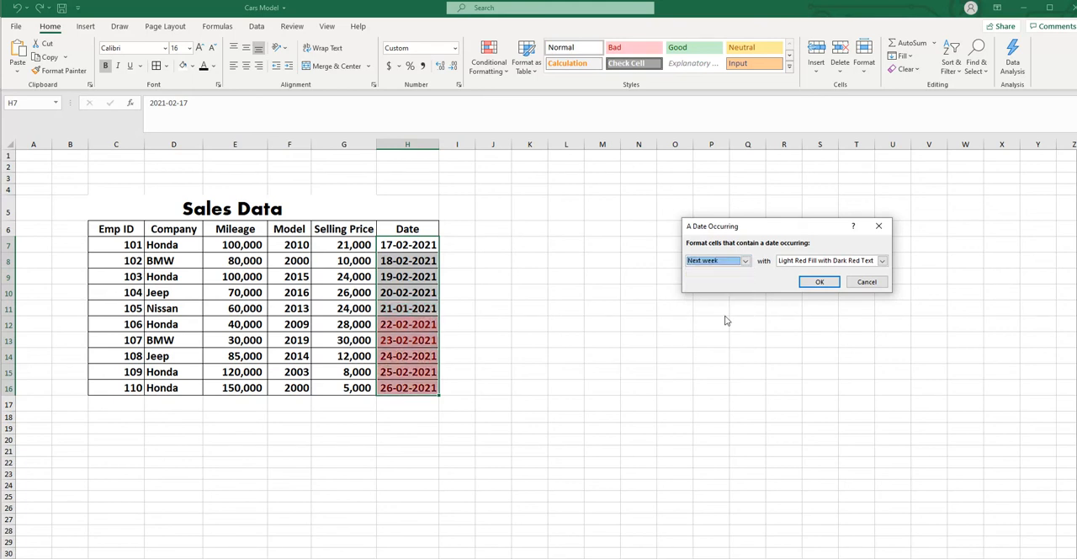
left_click(866, 283)
left_click(893, 371)
- Preview a Duplicate Values highlight rule on the Mileage, Model and Selling Price values, switch it to Unique, and cancel it
left_click_drag(227, 244, 332, 383)
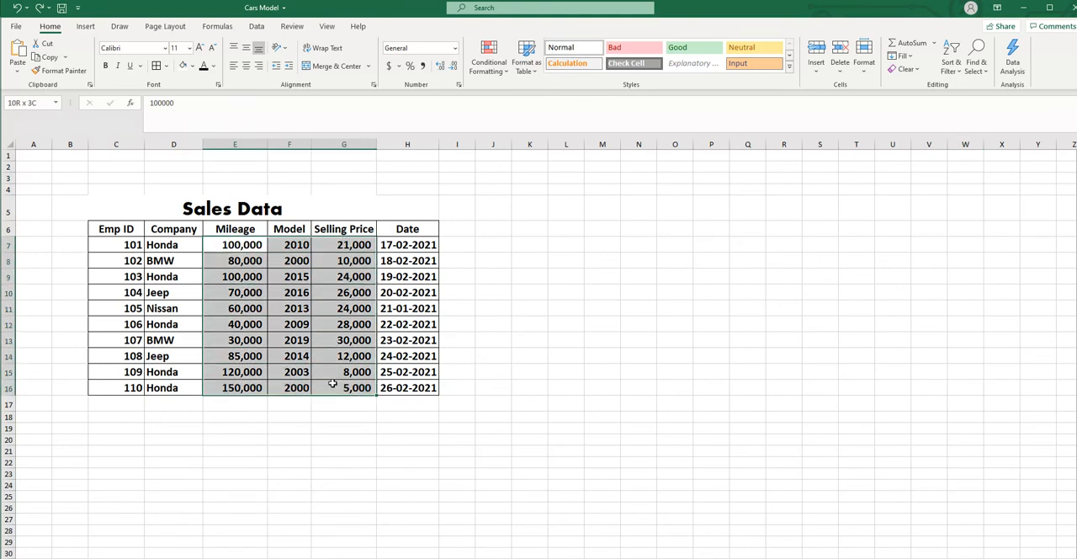
left_click_drag(332, 383, 332, 383)
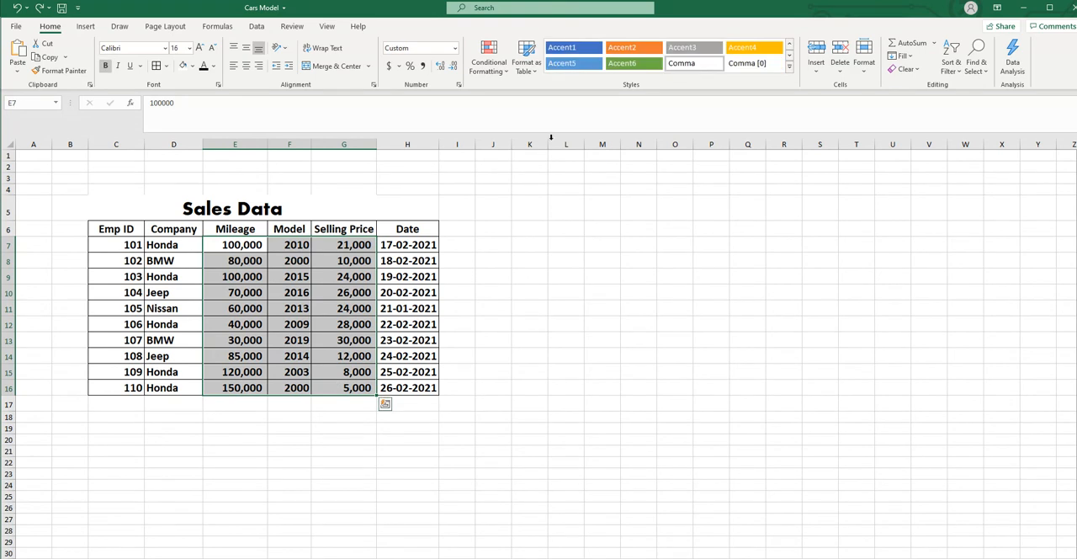
left_click(489, 64)
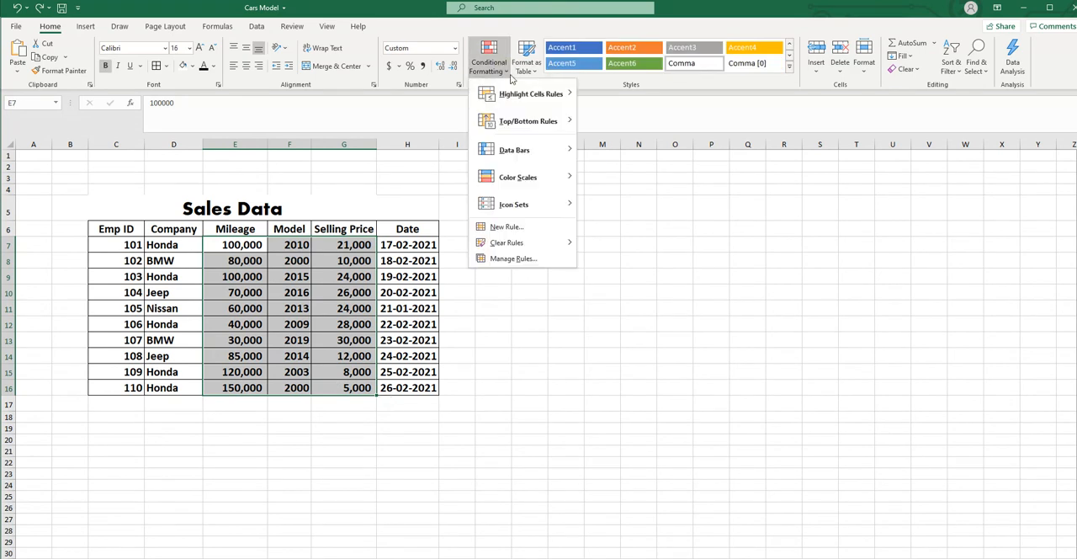
mouse_move(517, 95)
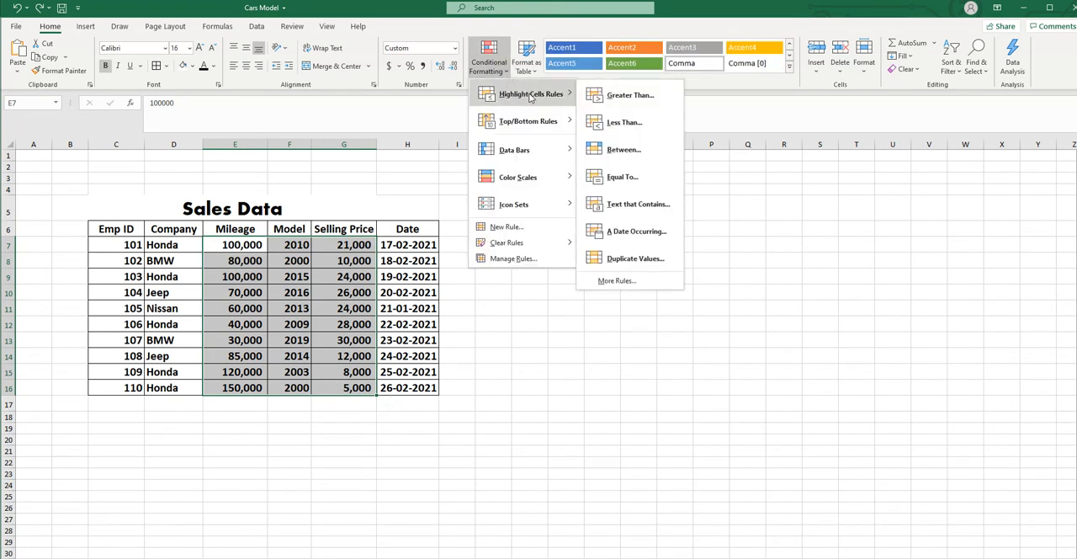
left_click(634, 259)
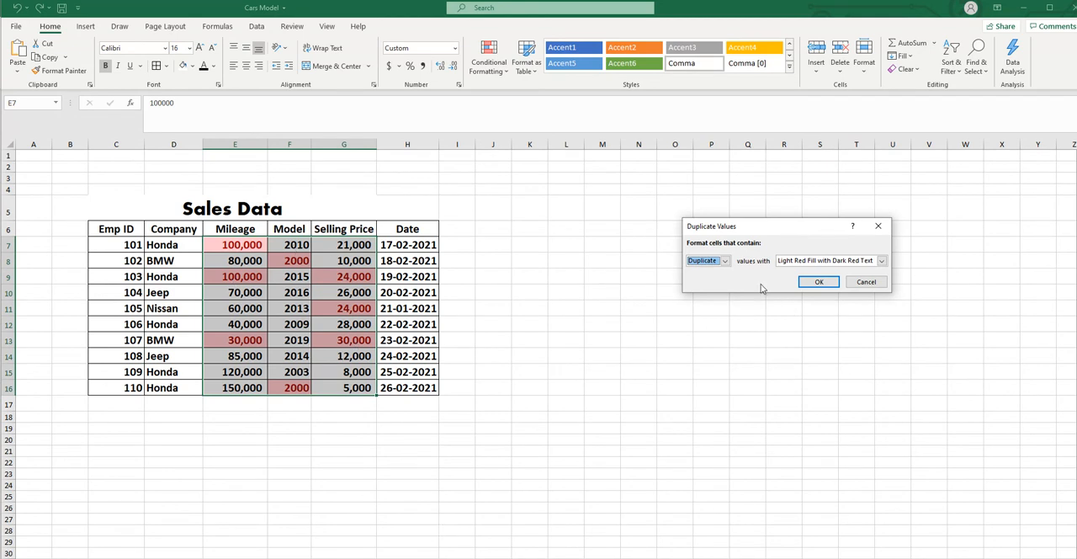
left_click(724, 261)
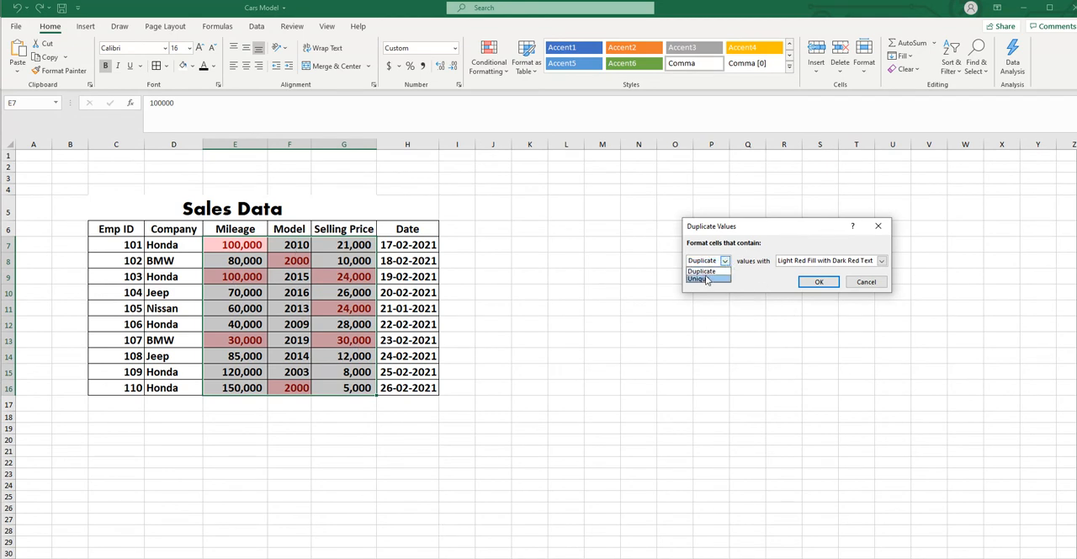
left_click(705, 280)
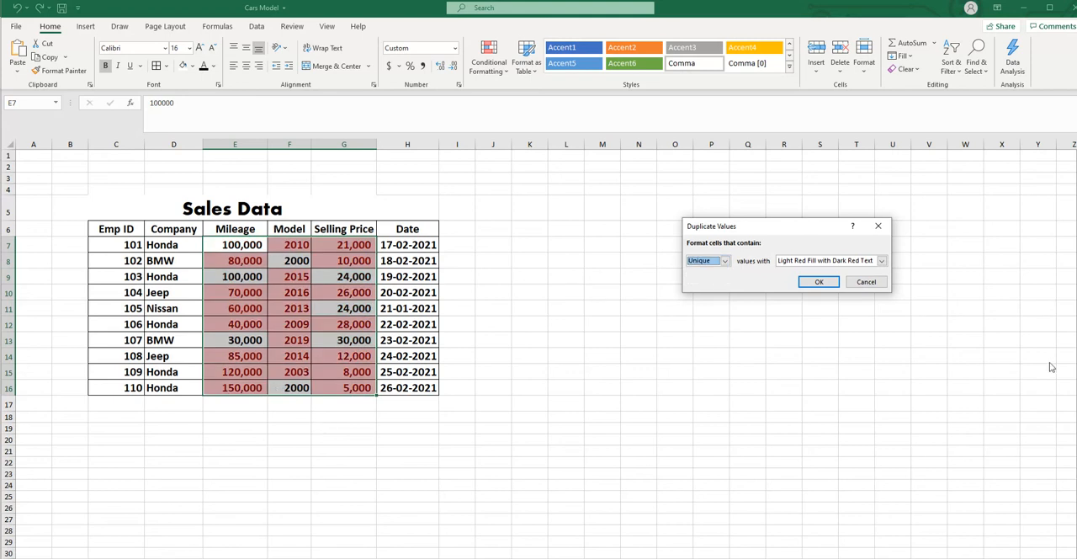
left_click(873, 282)
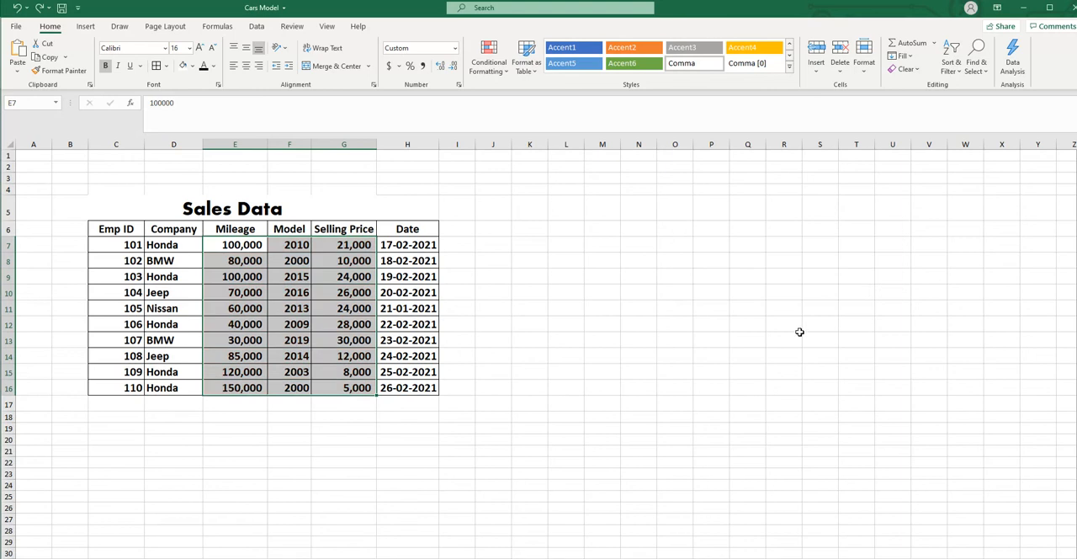
left_click(507, 76)
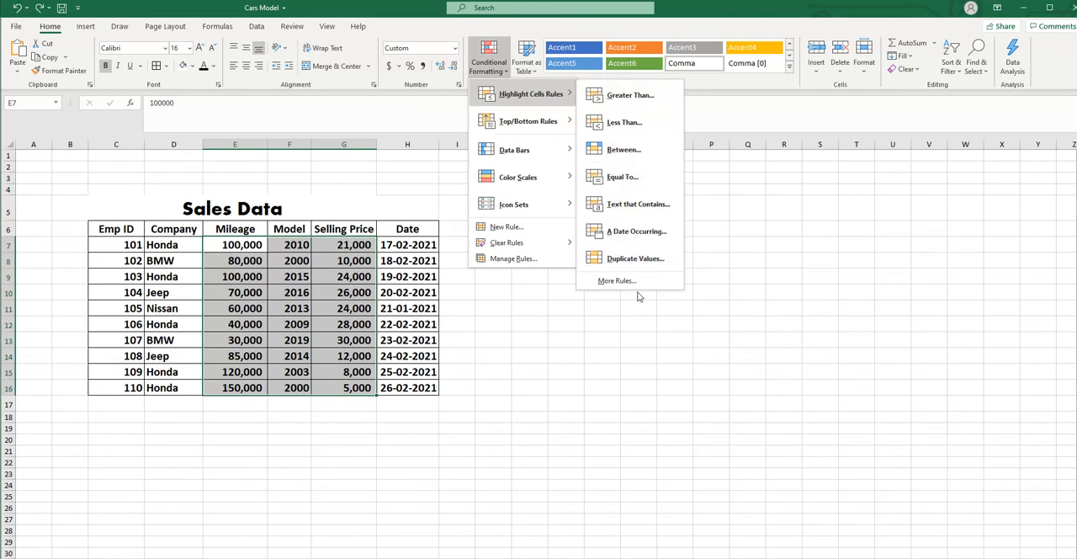
left_click(797, 293)
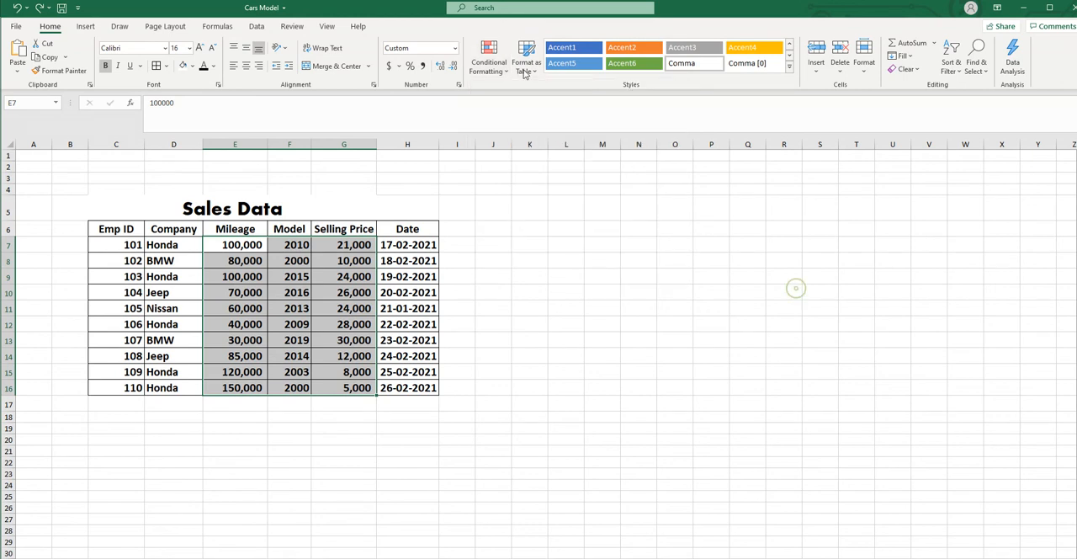
- Preview a Top 10 Items rule on the Mileage, Model and Selling Price values, lower the count to 7, raise it to 9, and cancel it
left_click(501, 66)
mouse_move(512, 127)
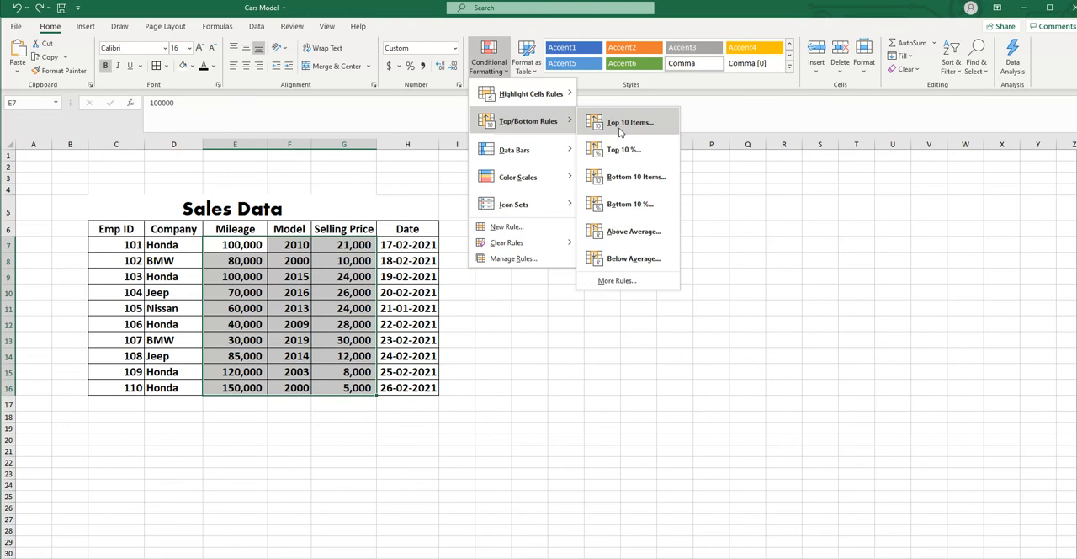
left_click(641, 127)
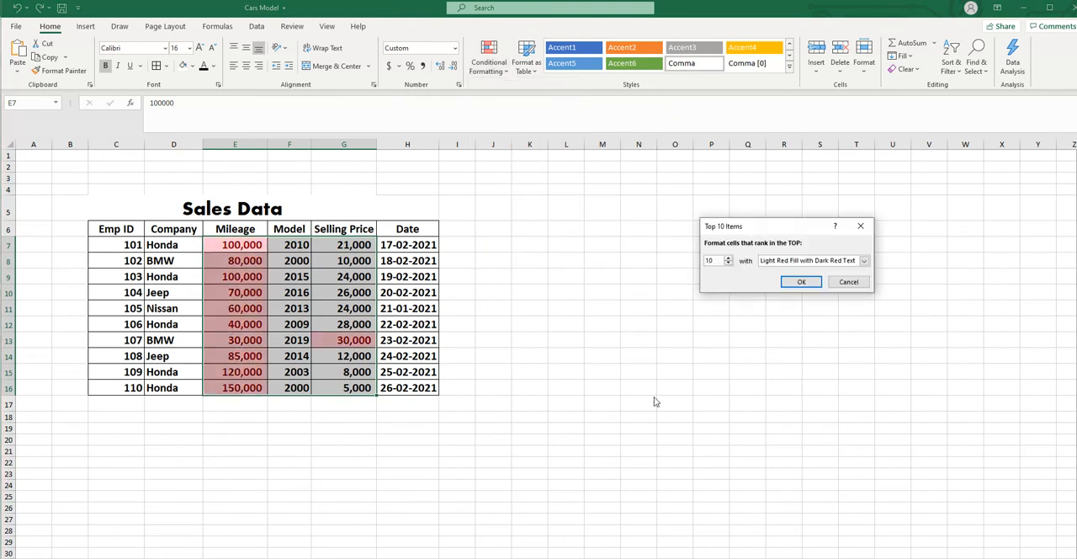
left_click(729, 263)
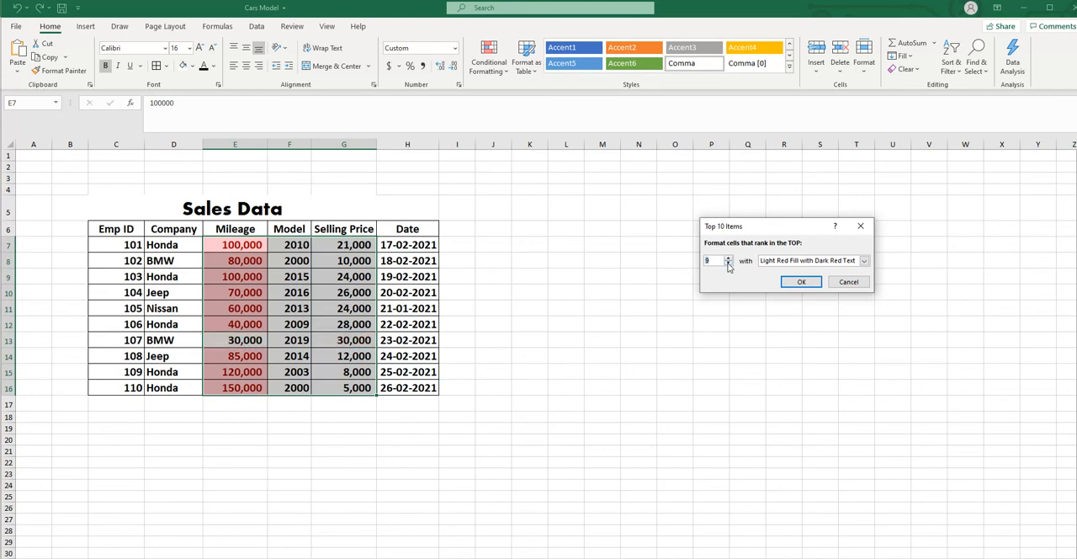
left_click(729, 263)
left_click(729, 263)
left_click(729, 263)
left_click(729, 263)
left_click(728, 258)
left_click(728, 258)
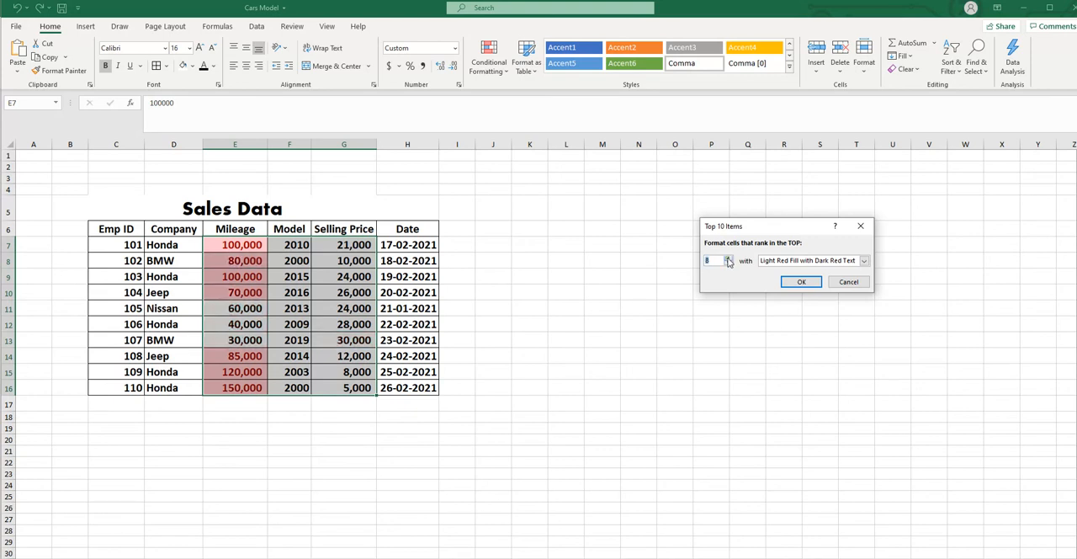
left_click(728, 258)
left_click(728, 258)
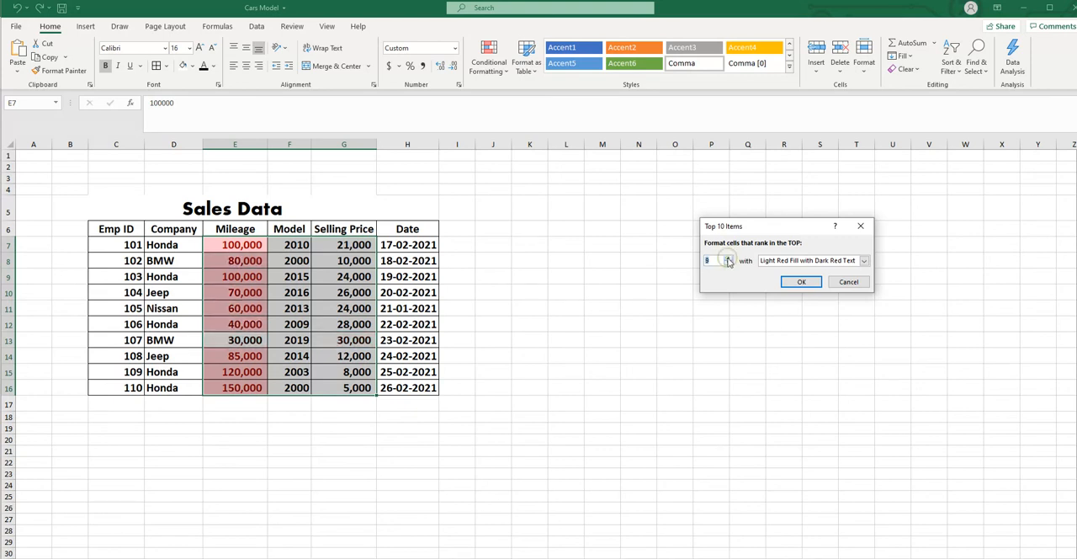
left_click(848, 283)
- Preview a Top 10% rule on the Selling Price values, raise the percentage to 30, and cancel it
left_click_drag(343, 244, 353, 387)
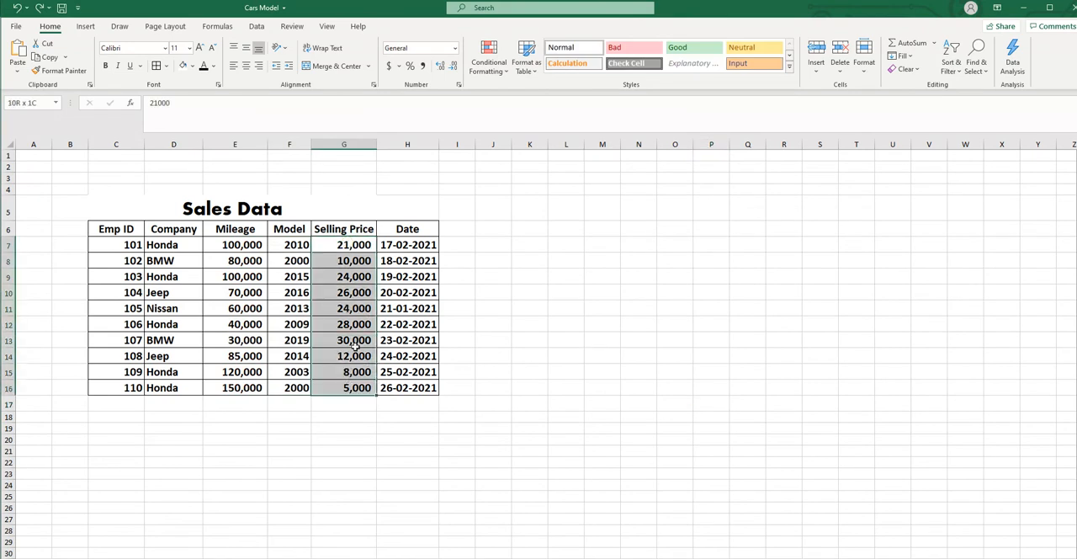
left_click(505, 70)
mouse_move(567, 133)
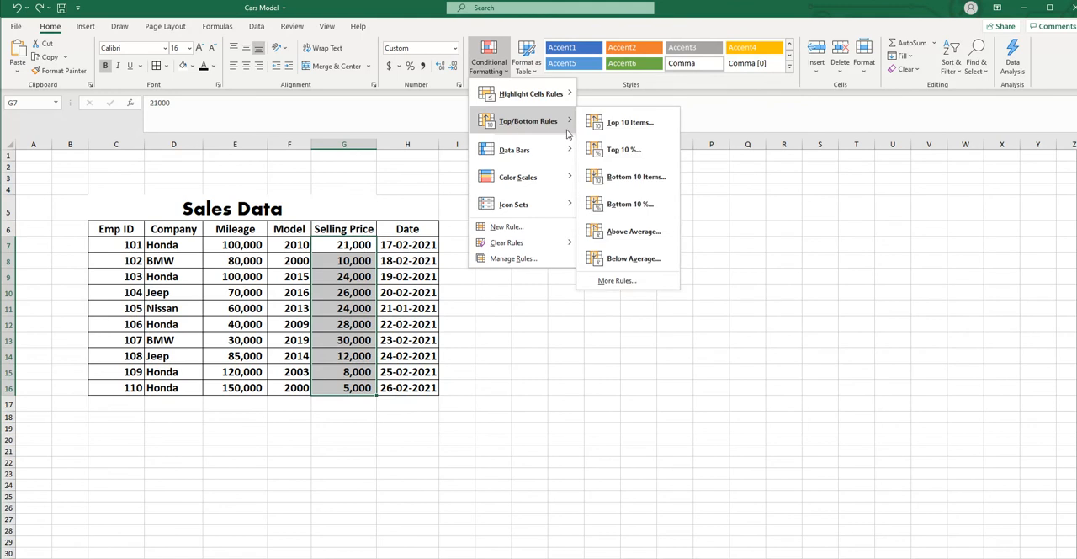
left_click(629, 151)
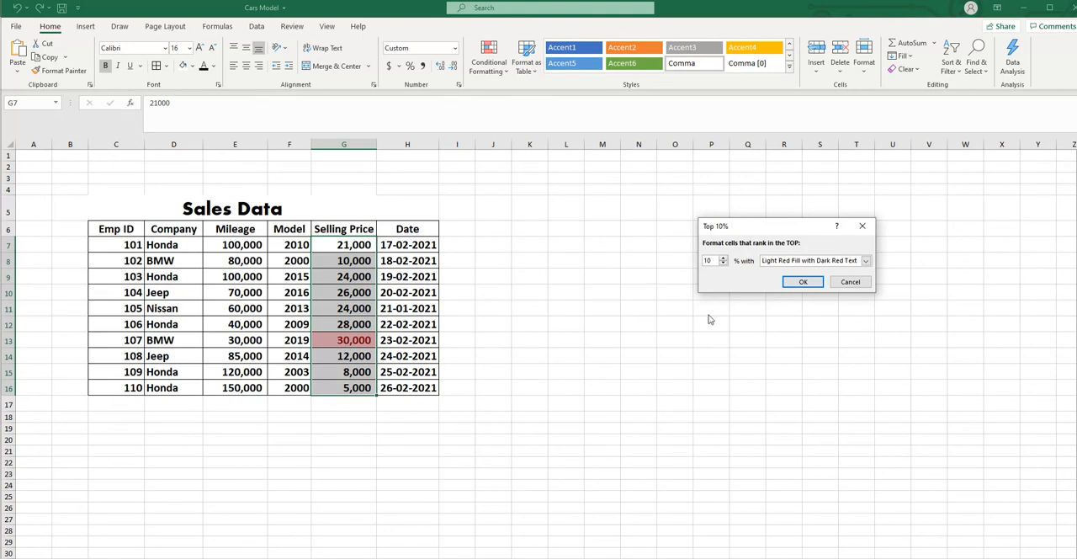
left_click(722, 258)
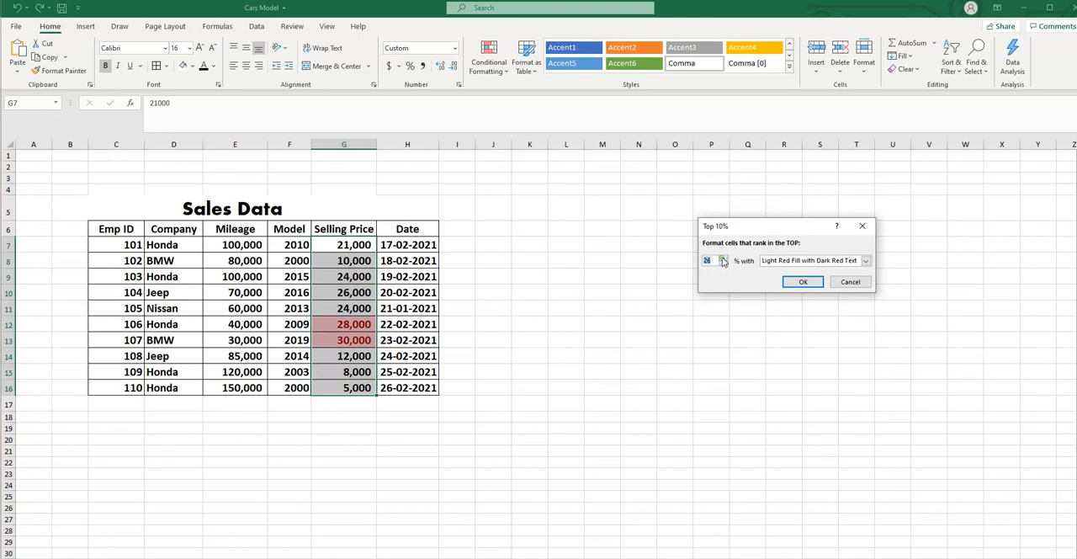
left_click(721, 259)
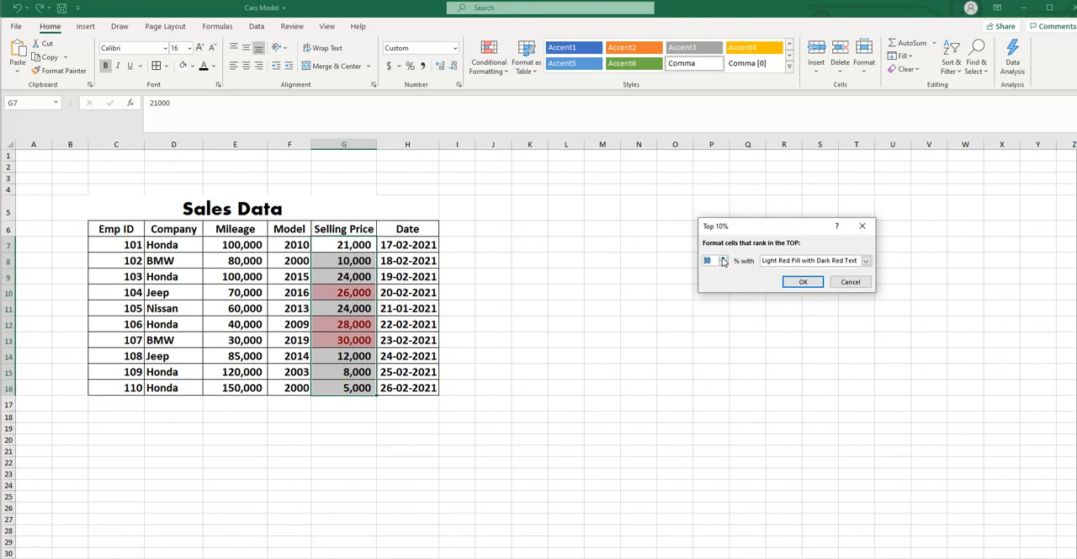
left_click(849, 283)
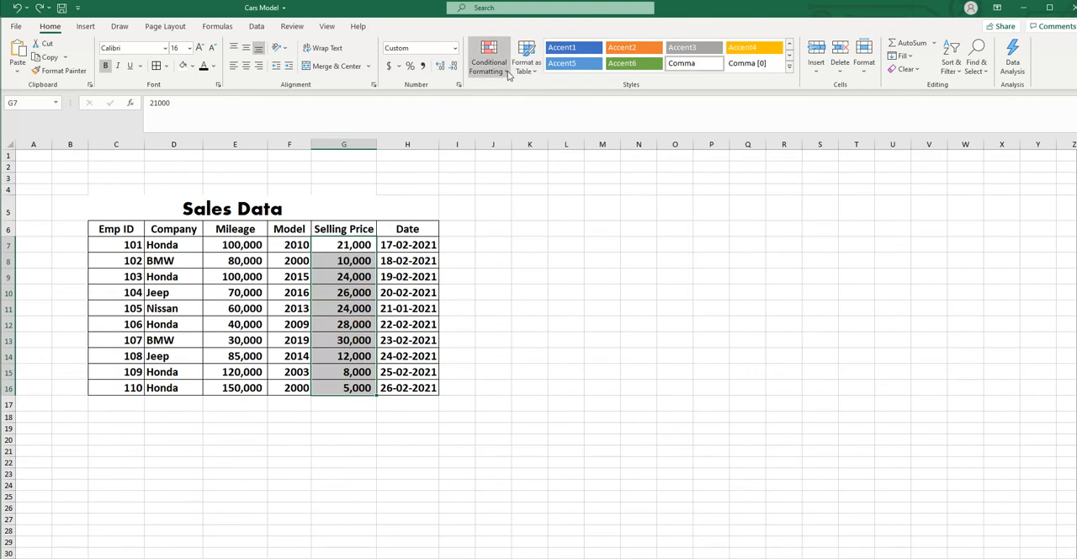
- Preview an Above Average rule with light red fill on the Selling Price values, cancel it, and deselect the range
left_click(504, 71)
mouse_move(515, 124)
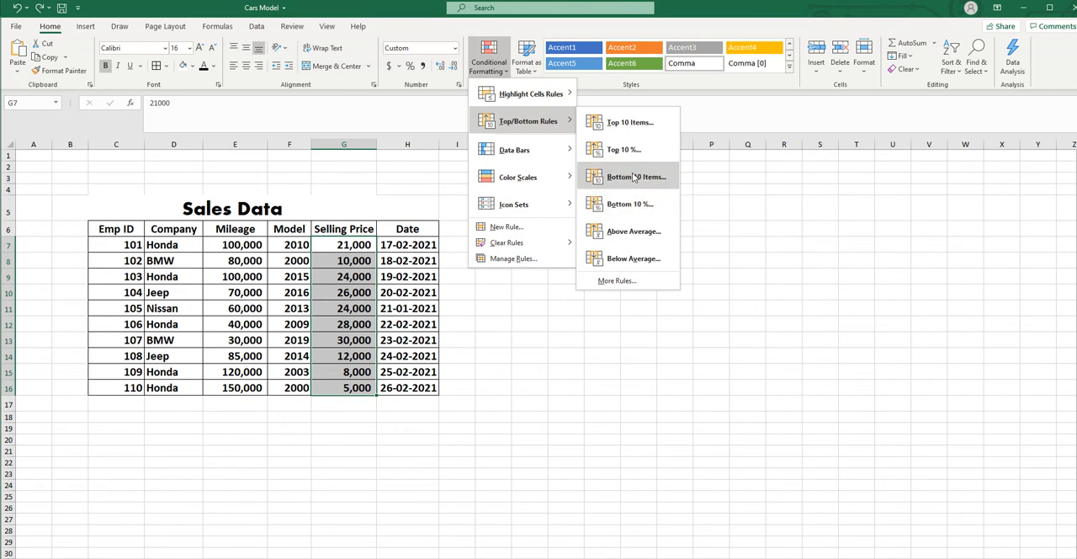
left_click(633, 232)
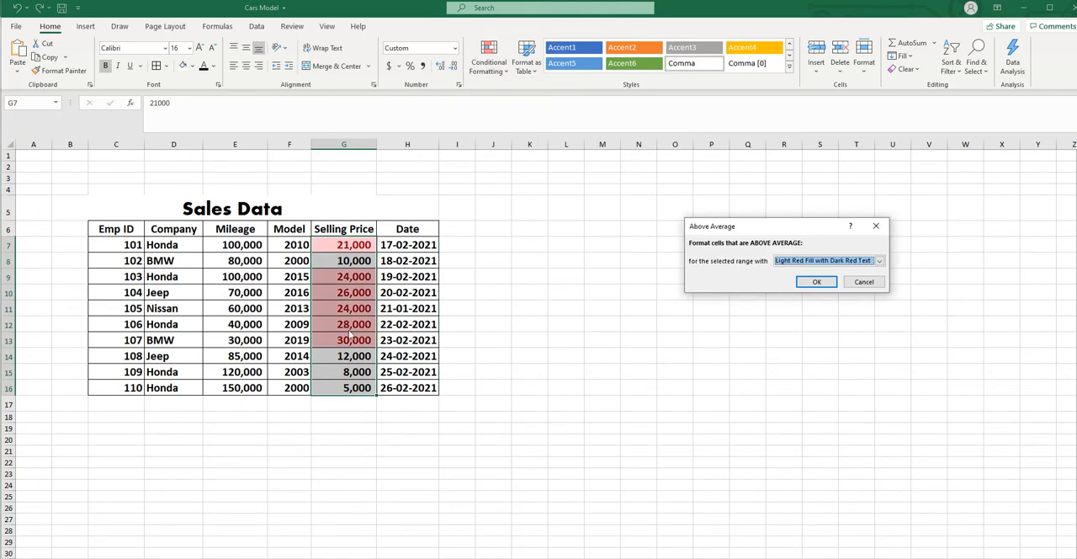
left_click(857, 283)
left_click(776, 338)
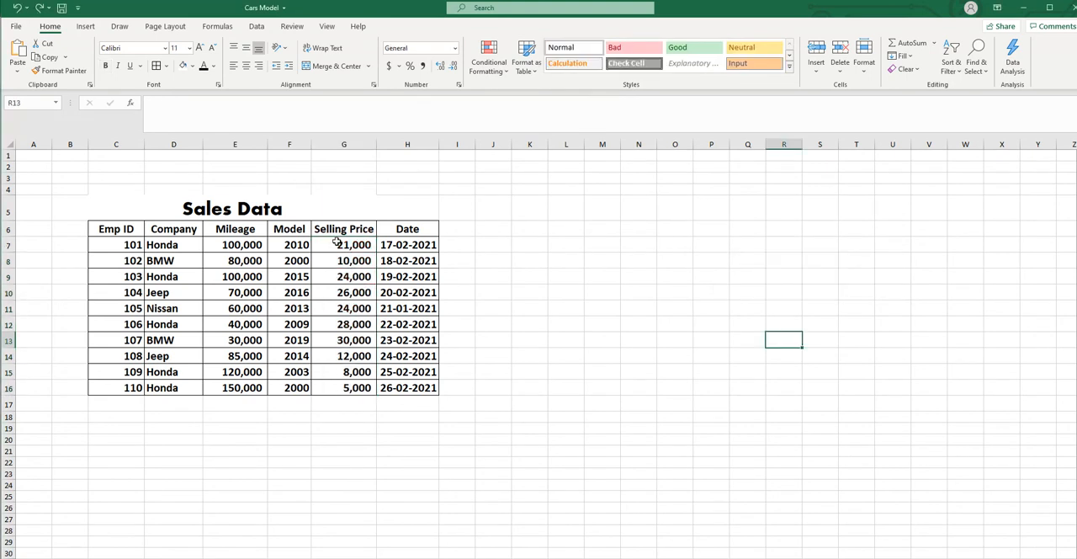
- Calculate the average of the Selling Price values in the empty cell G17 directly below the column
left_click_drag(336, 243, 347, 402)
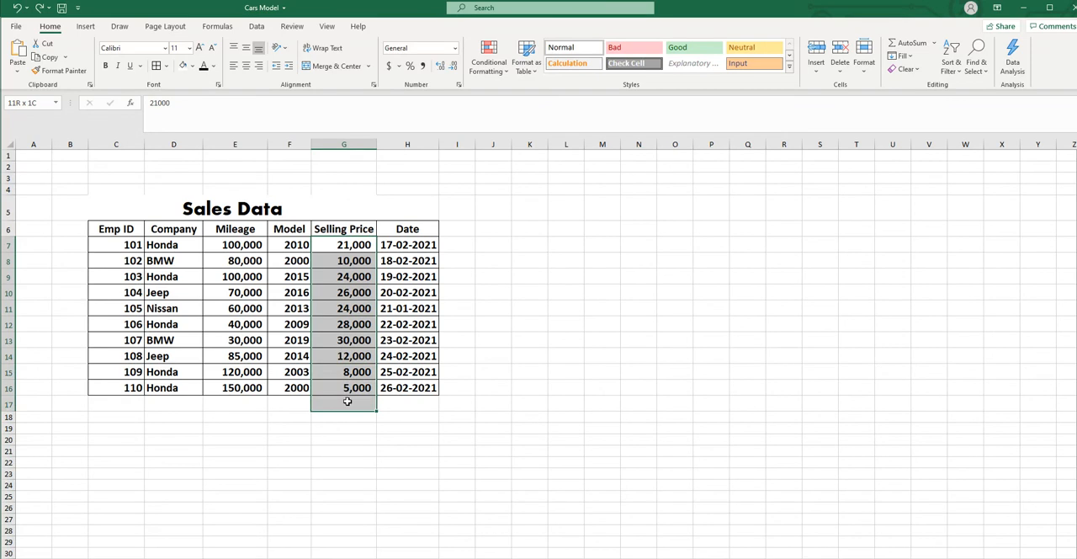
left_click(935, 43)
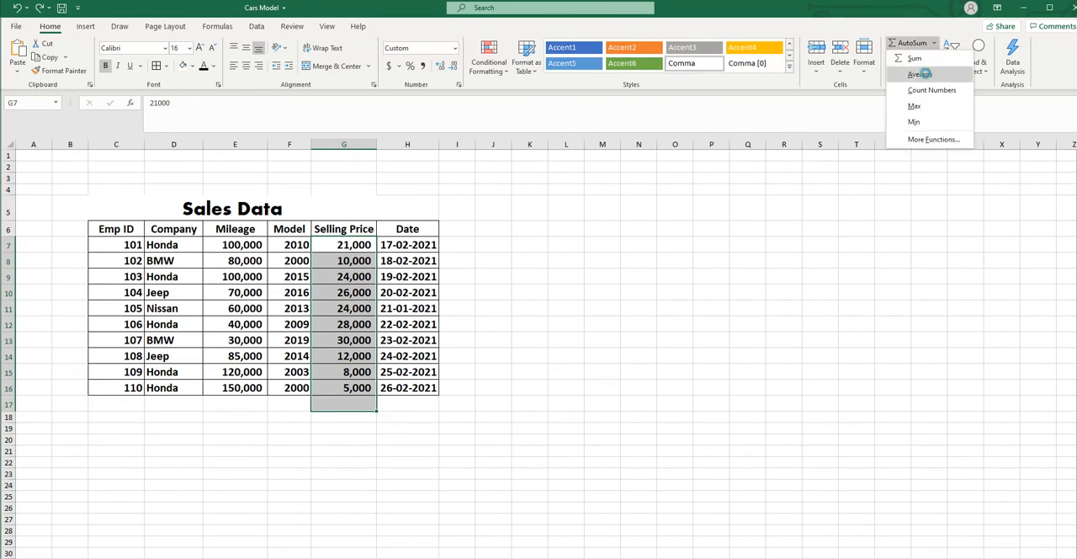
left_click(920, 74)
left_click(720, 328)
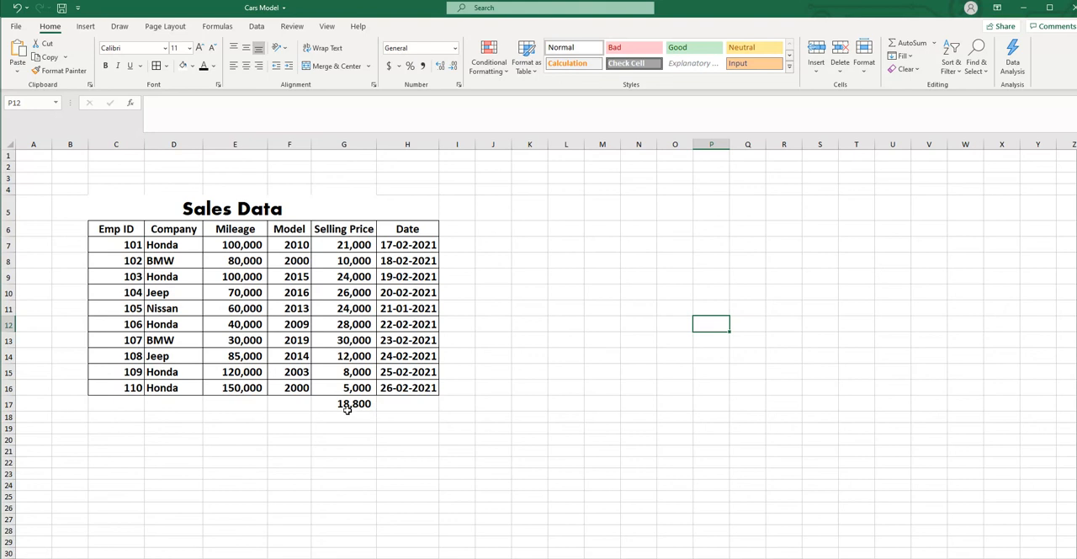
- Preview the Above Average rule on Selling Price cells G7 to G16 to compare with the average in G17, and cancel it
left_click_drag(353, 244, 355, 387)
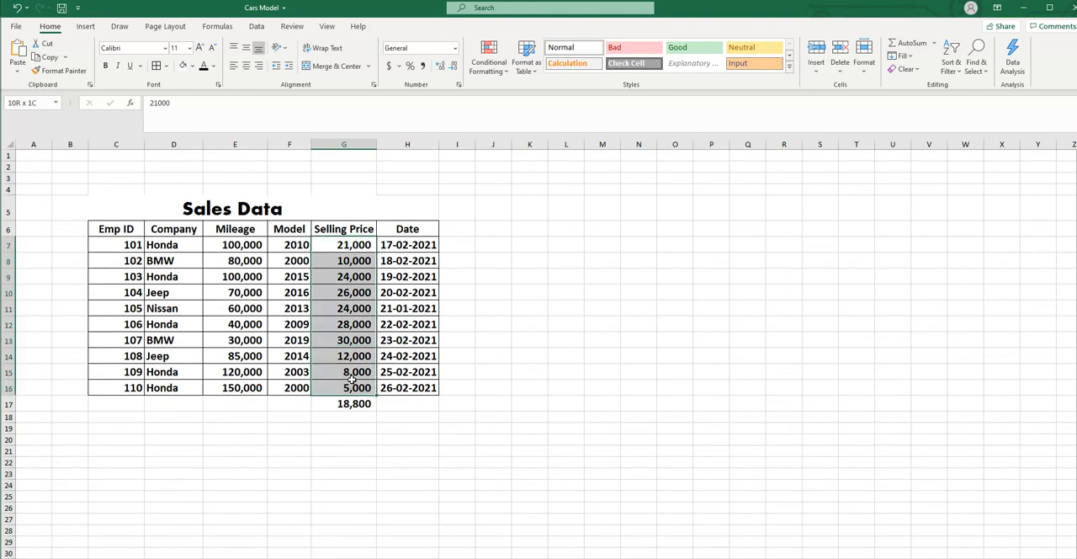
left_click(505, 73)
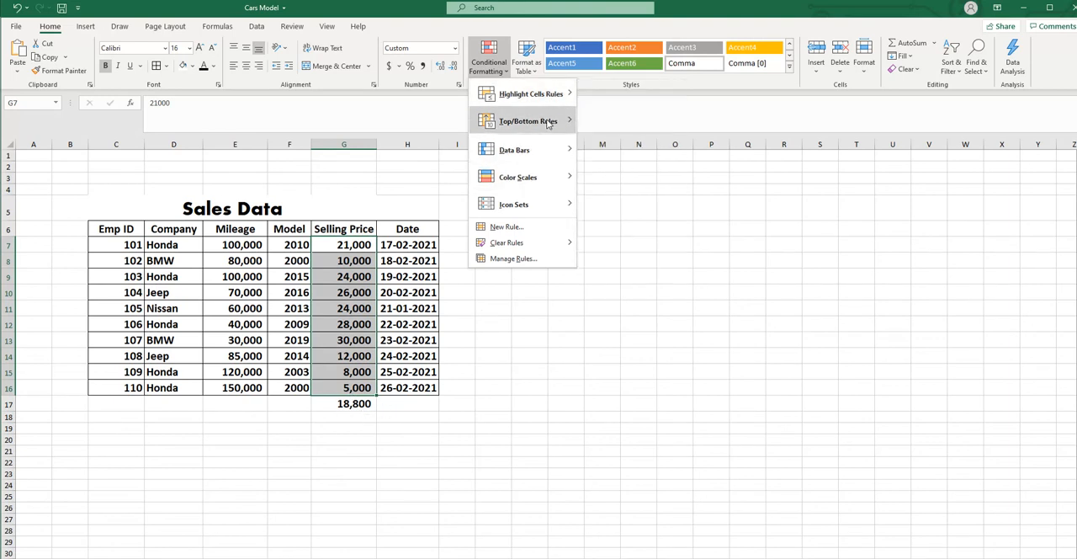
left_click(631, 232)
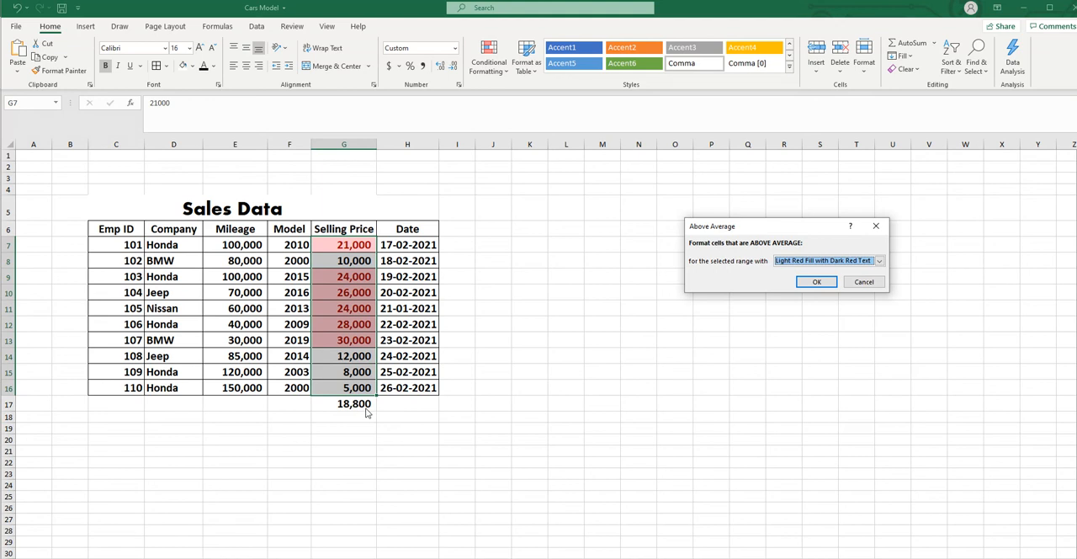
left_click(864, 281)
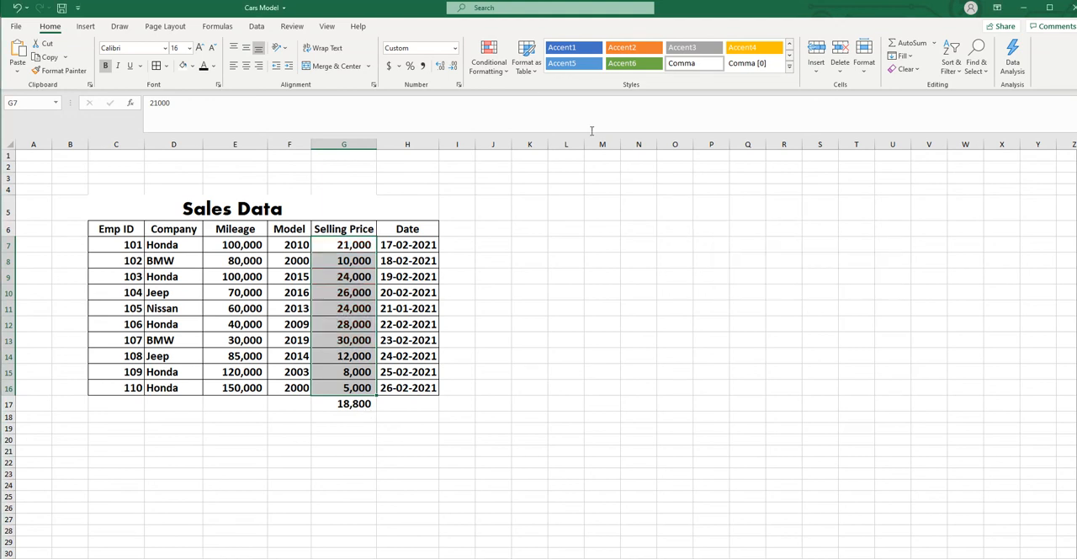
- Preview a Below Average rule with light red fill on the Selling Price values, and cancel it
left_click(508, 73)
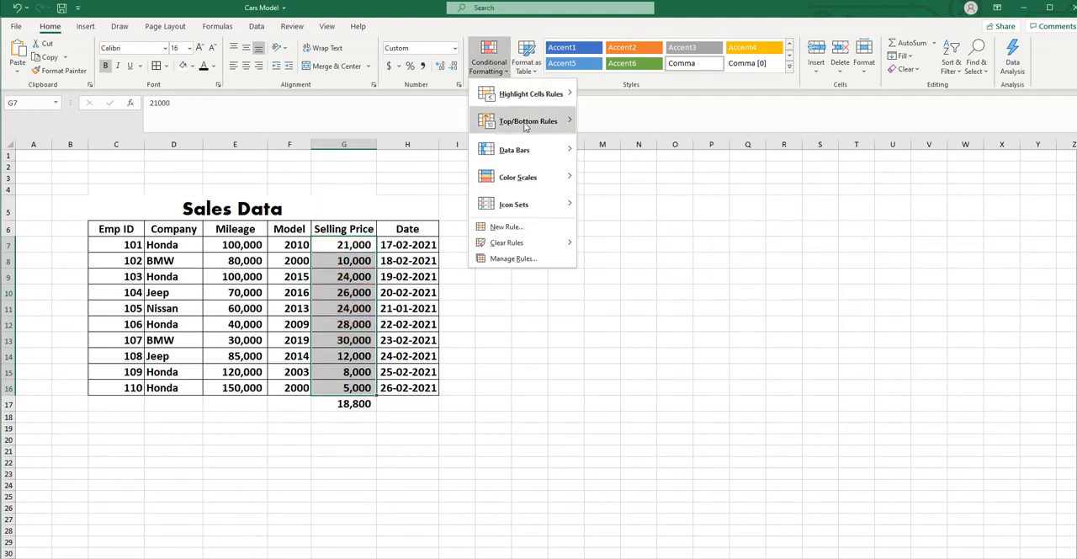
mouse_move(525, 124)
left_click(633, 258)
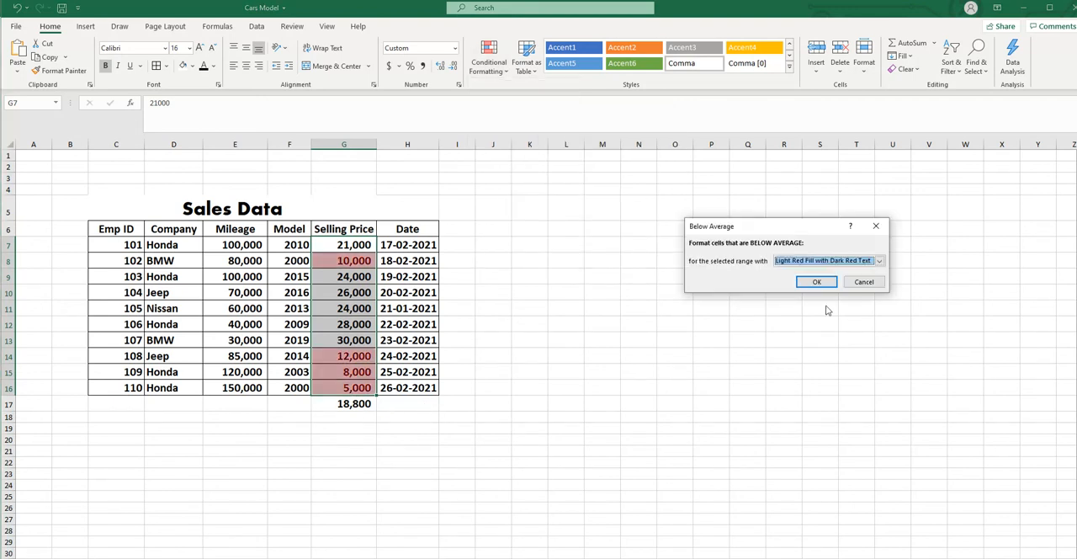
left_click(861, 283)
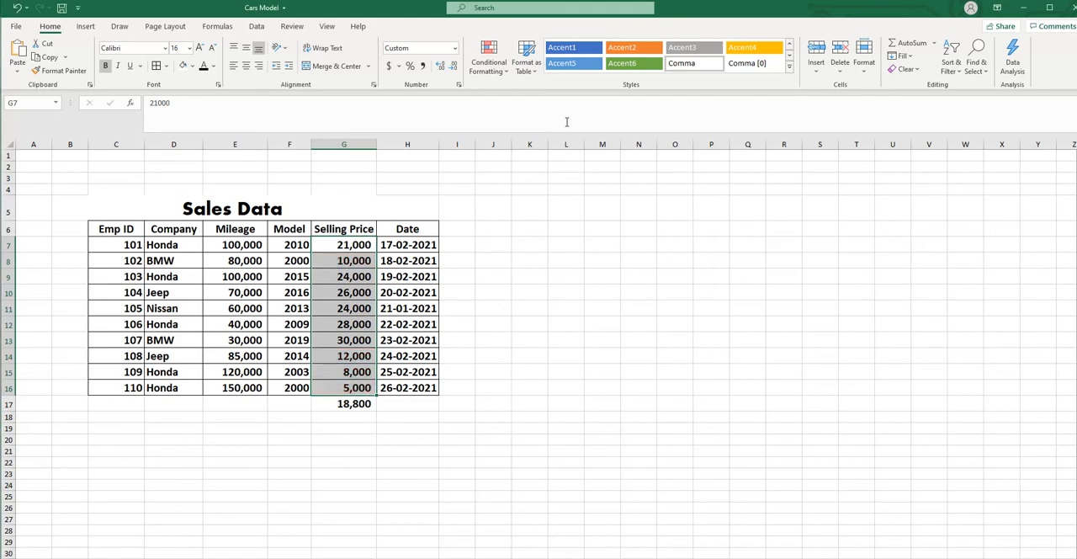
- Apply light blue gradient fill data bars to the Selling Price values
left_click(504, 71)
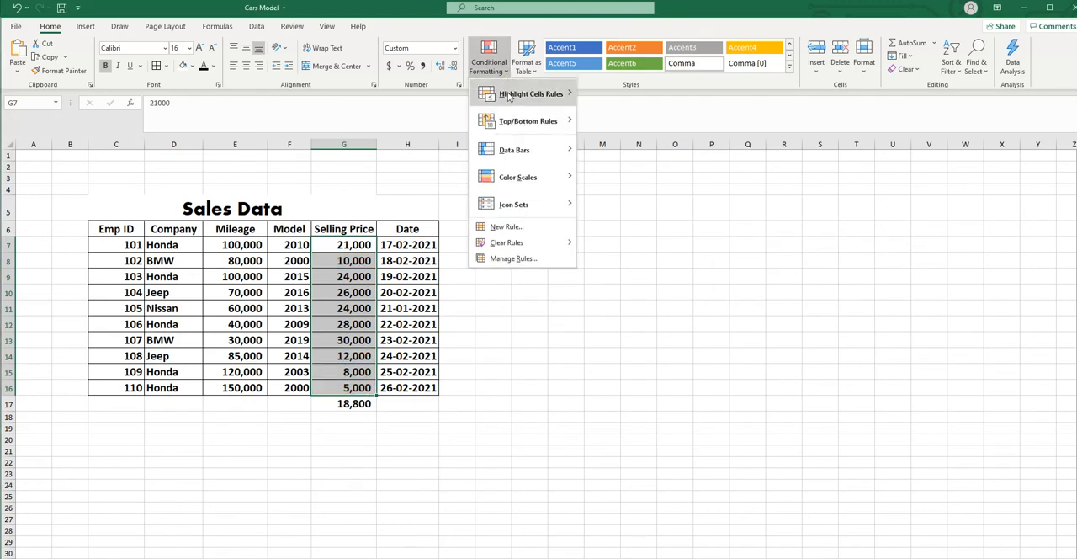
mouse_move(510, 124)
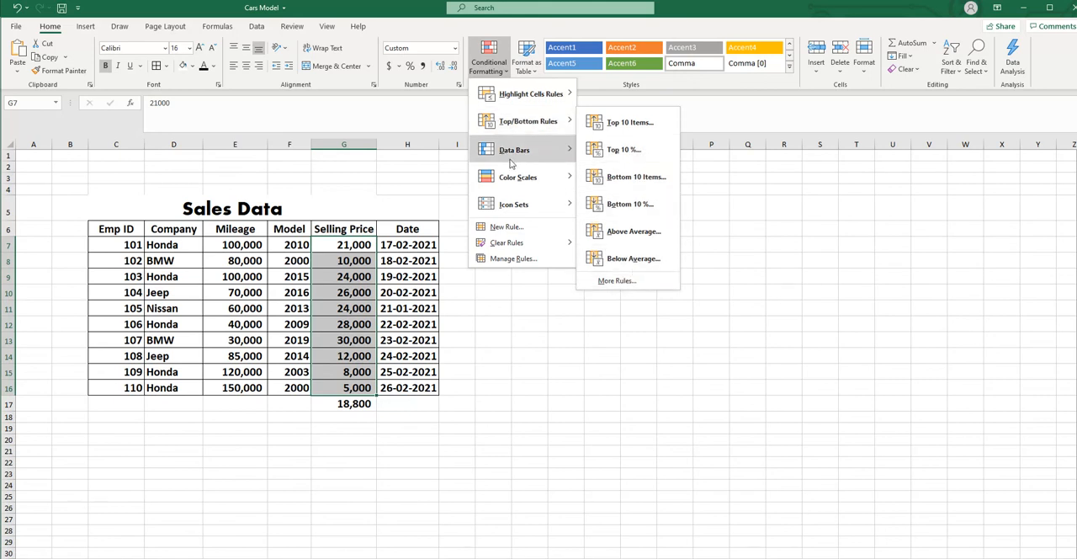
mouse_move(521, 154)
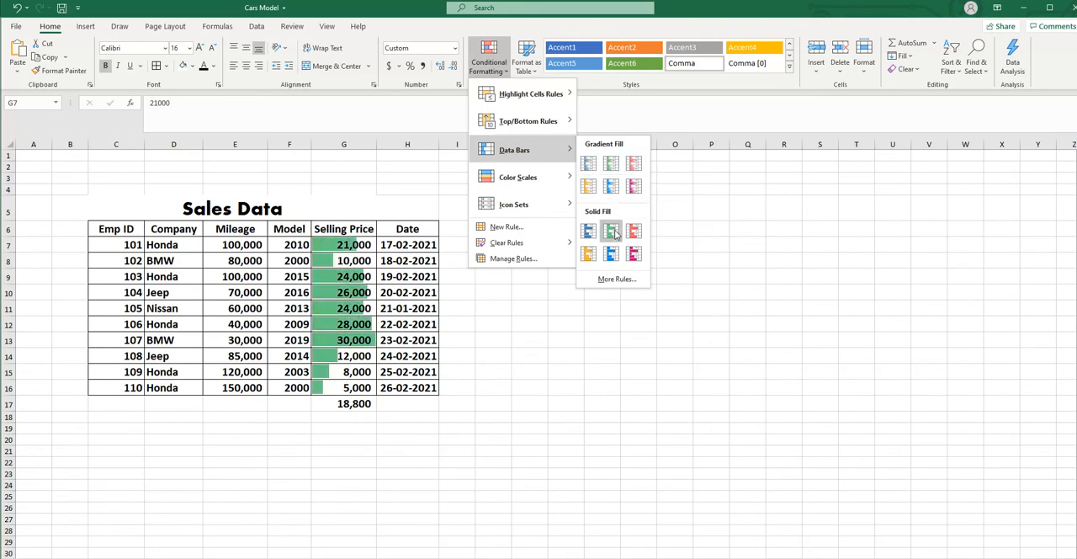
left_click(611, 186)
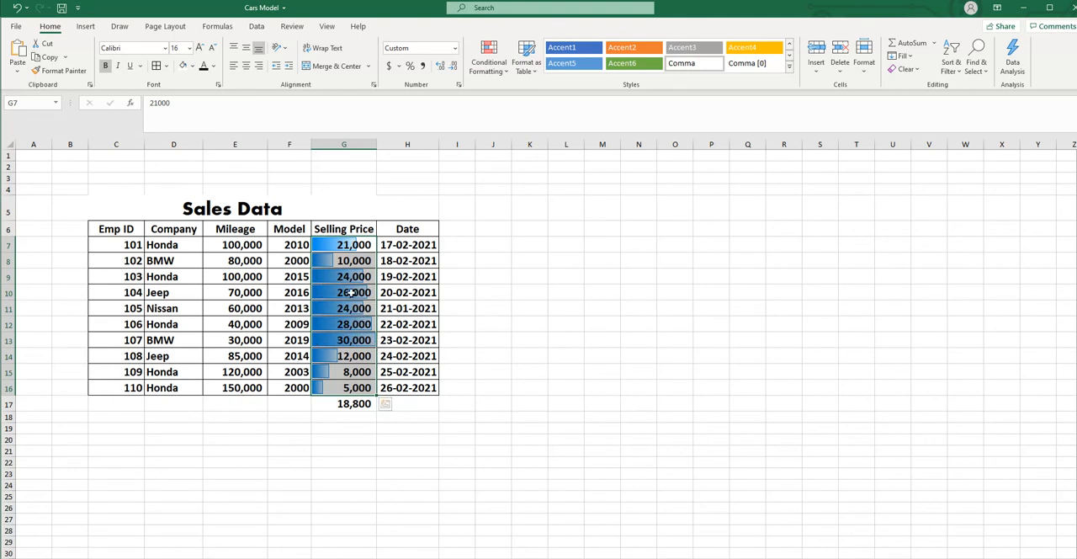
- Preview solid fill data bars on the Selling Price values without applying them, and undo the gradient data bars
left_click(507, 75)
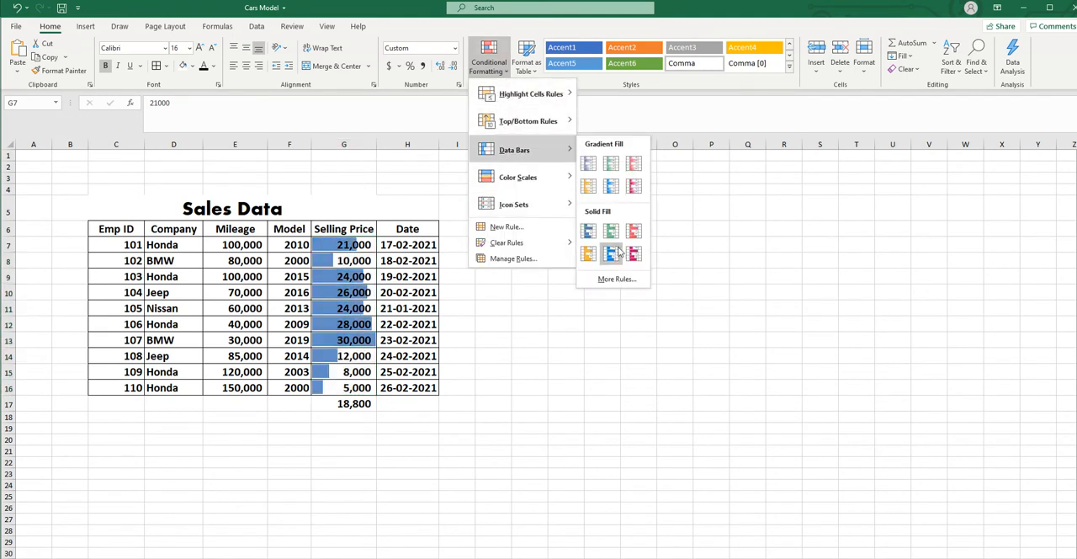
left_click(601, 363)
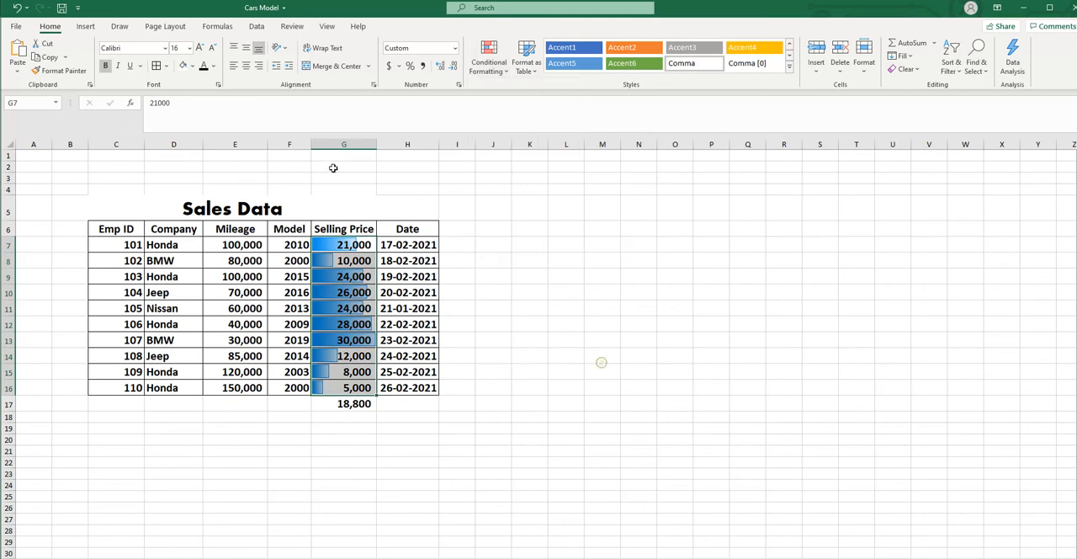
left_click(14, 9)
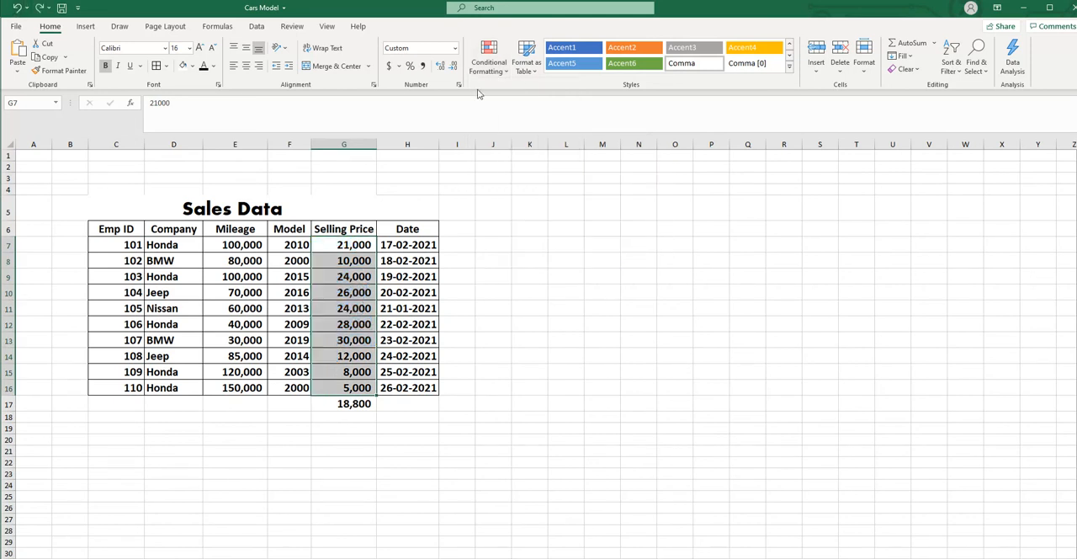
- Apply the Green - White - Red color scale to the Selling Price values in G7 to G16
left_click(507, 76)
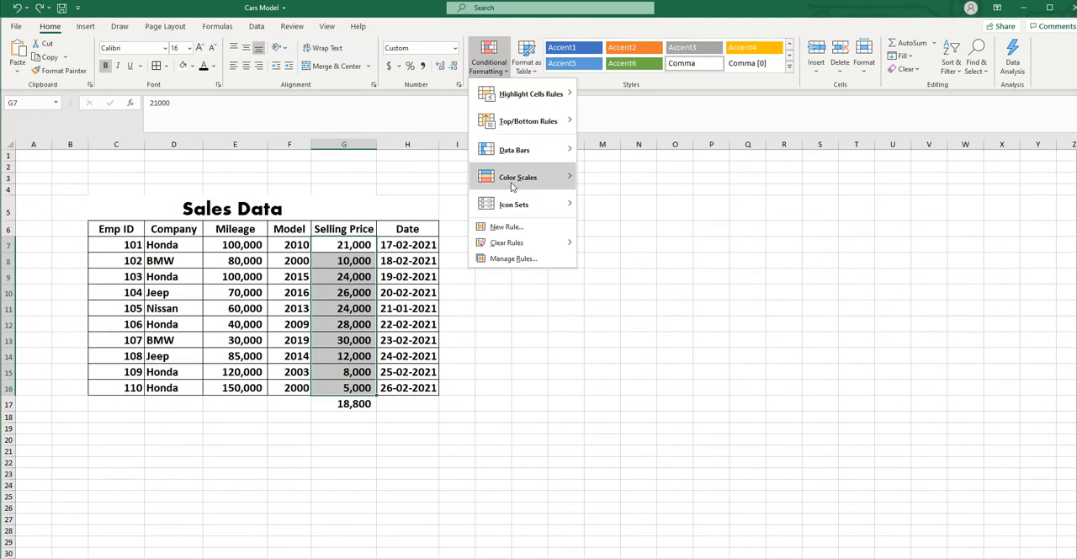
mouse_move(552, 180)
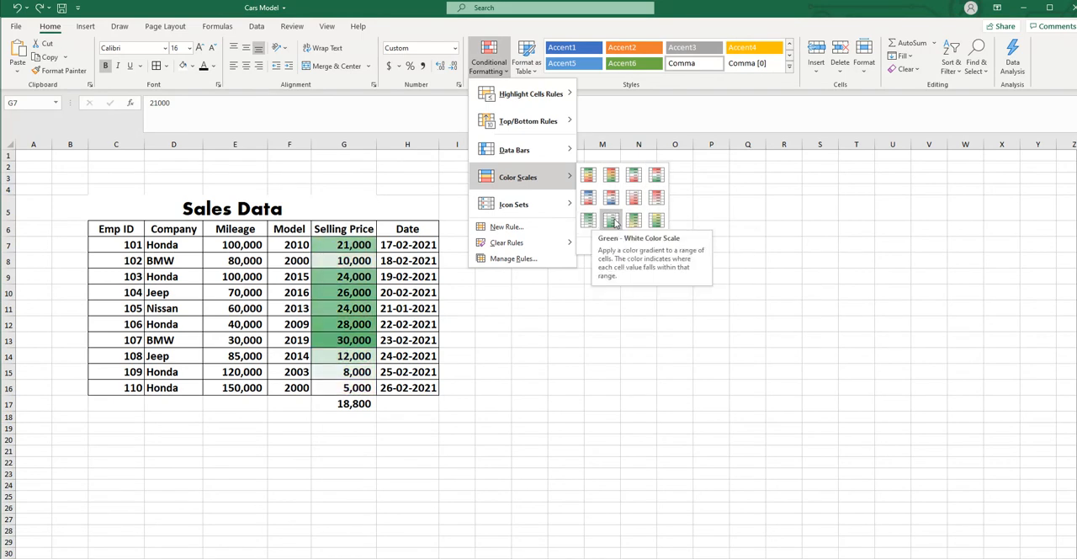
left_click(634, 176)
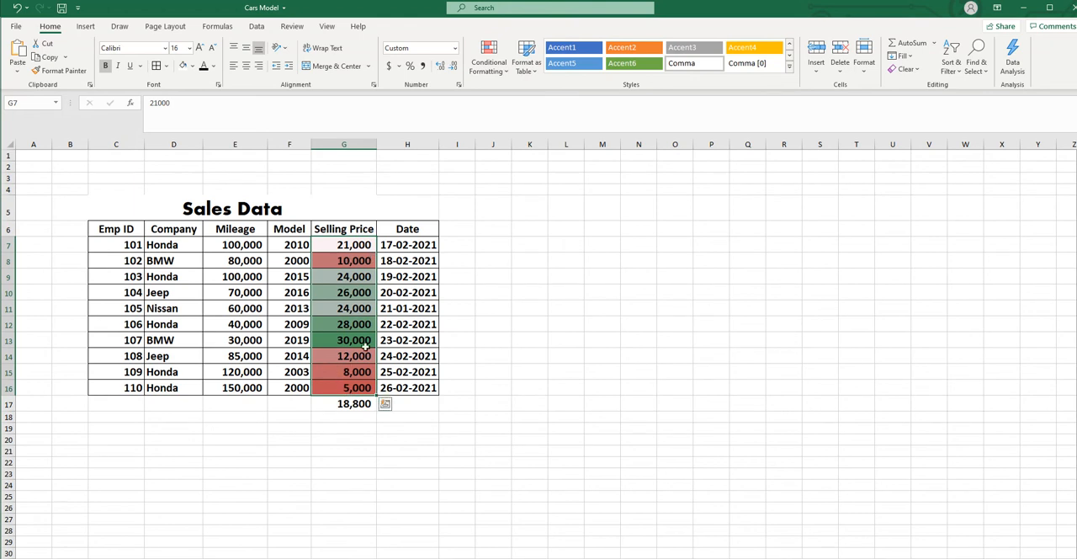
- Look over the available icon sets without applying one, and undo the color scale on the Selling Price values
left_click(509, 74)
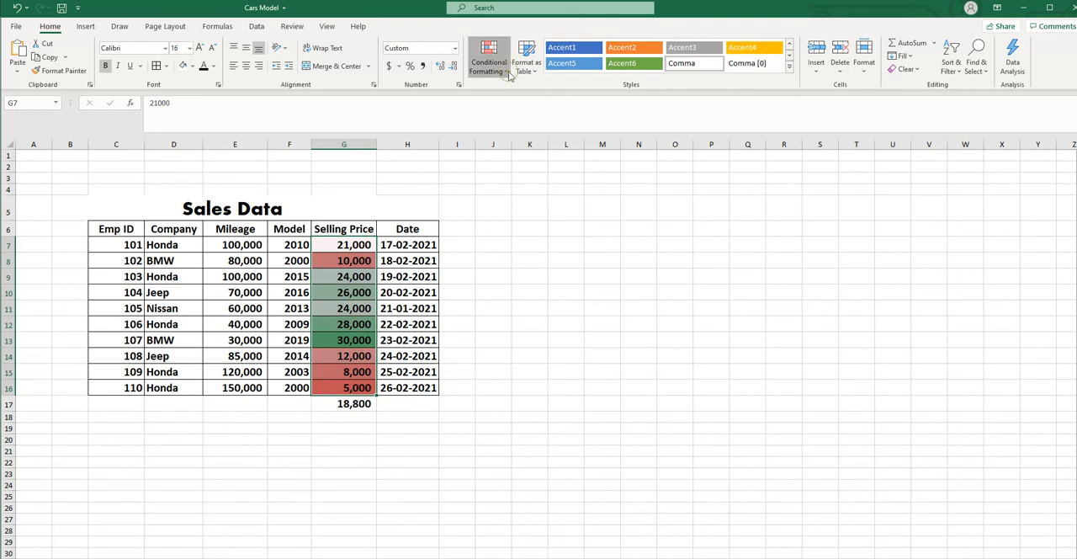
mouse_move(512, 181)
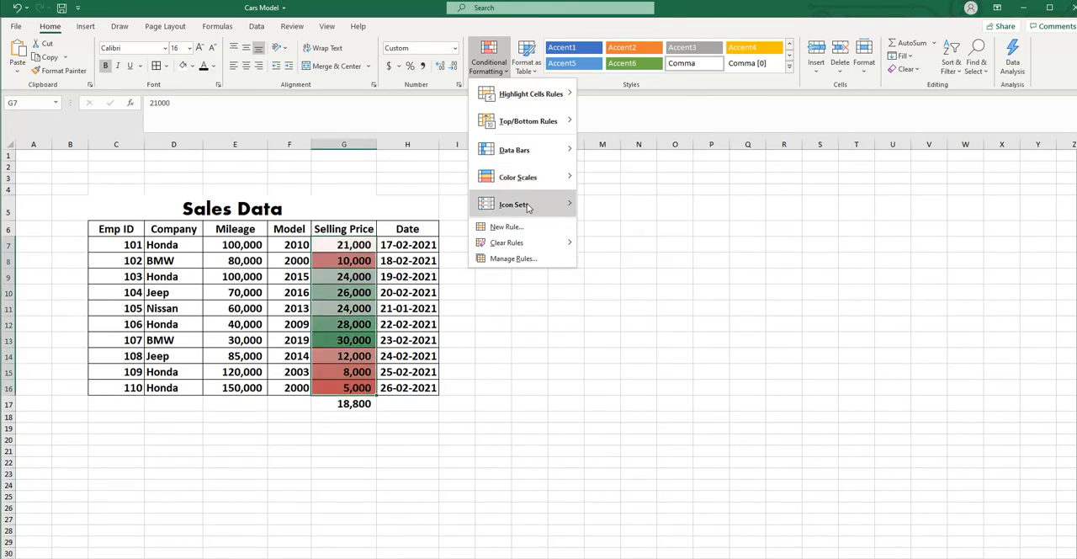
mouse_move(528, 207)
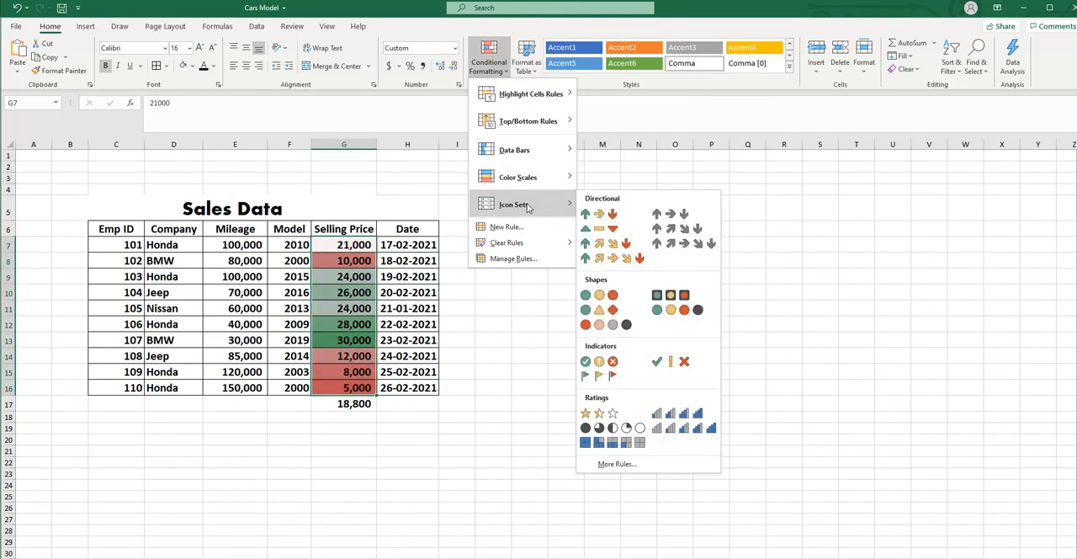
left_click(515, 402)
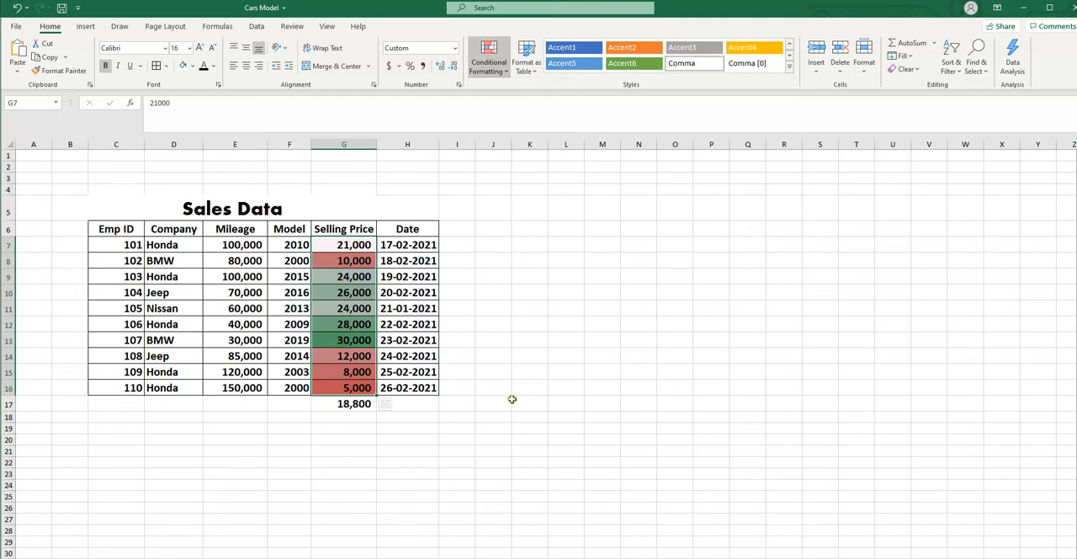
left_click(16, 8)
- Apply the 3 Triangles icon set to the Selling Price values, and replace it with the unrimmed 3 Traffic Lights set
left_click(489, 62)
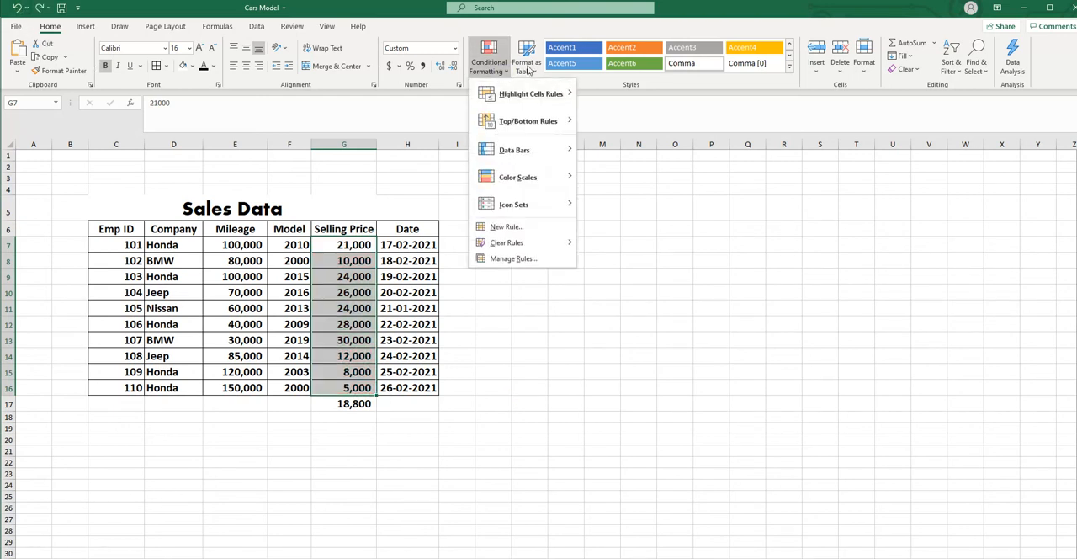
mouse_move(529, 204)
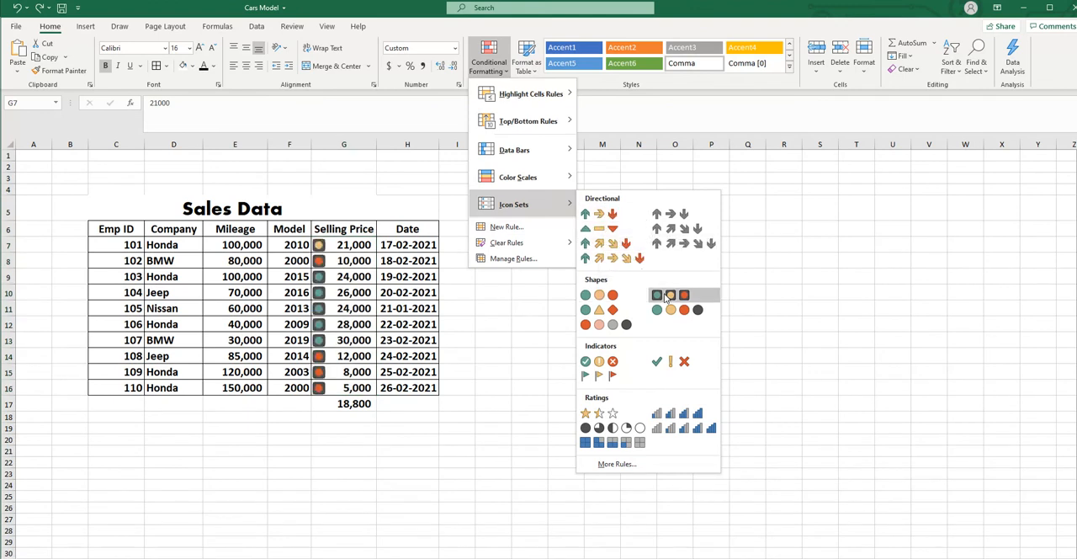
left_click(599, 232)
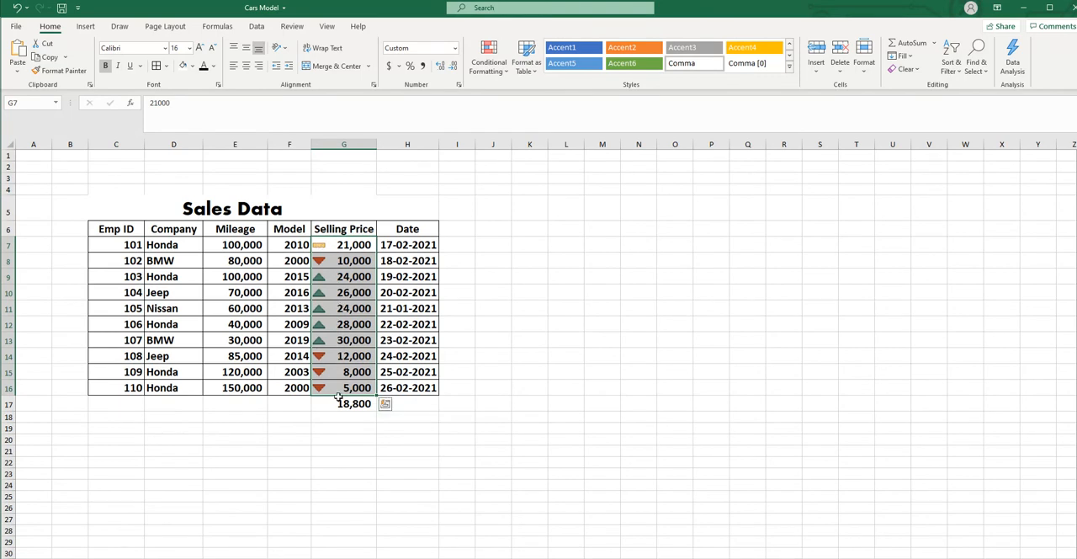
left_click(506, 74)
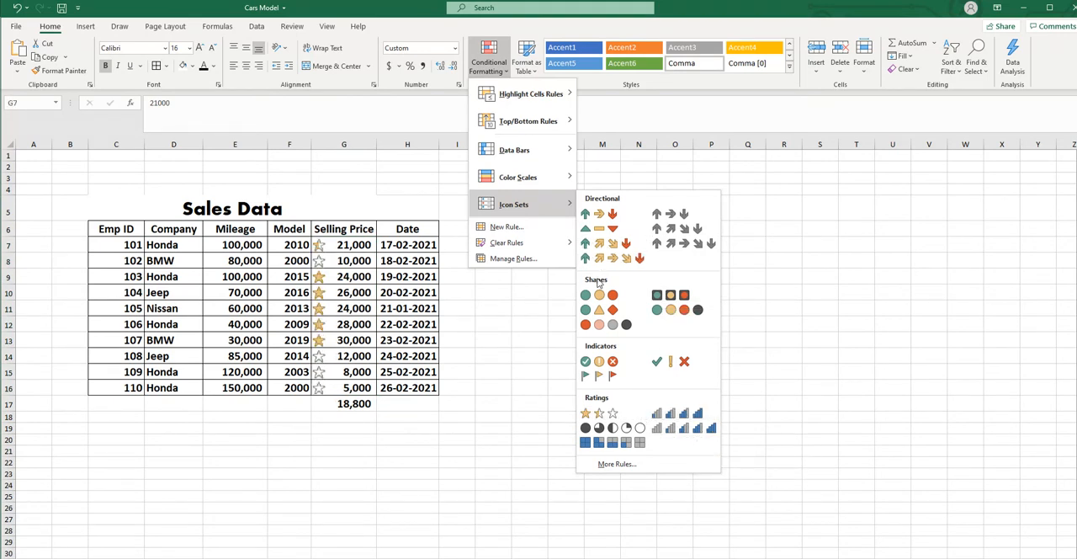
left_click(597, 296)
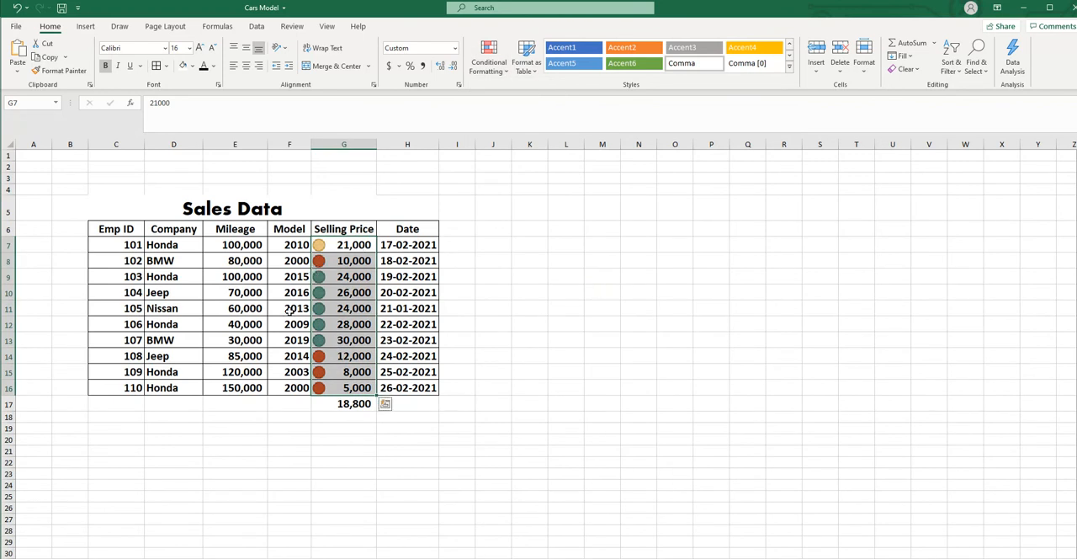
- Apply blue gradient fill data bars to the Mileage values in E7 to E16
left_click_drag(238, 244, 243, 260)
left_click_drag(235, 353, 239, 388)
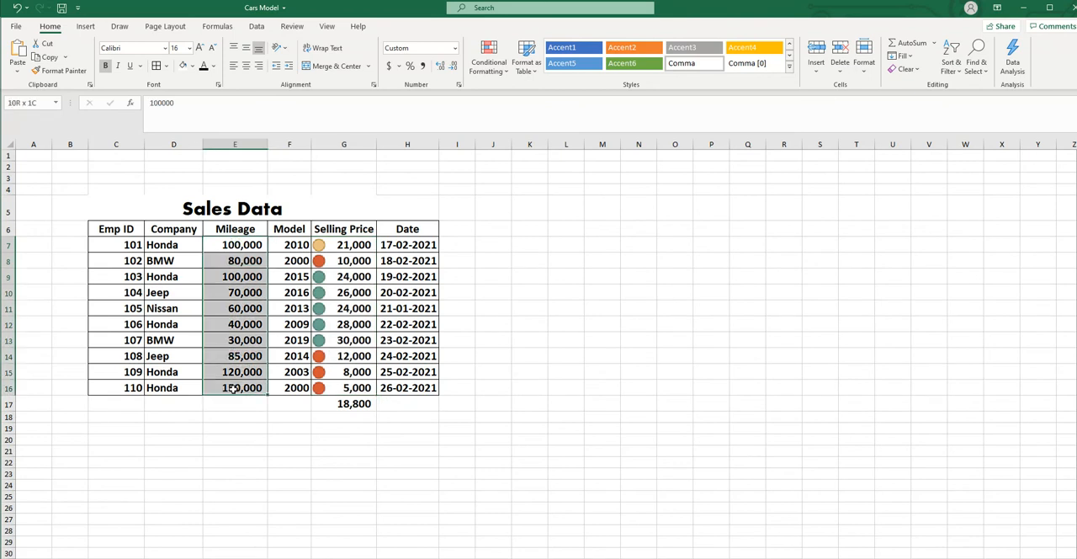
left_click(507, 75)
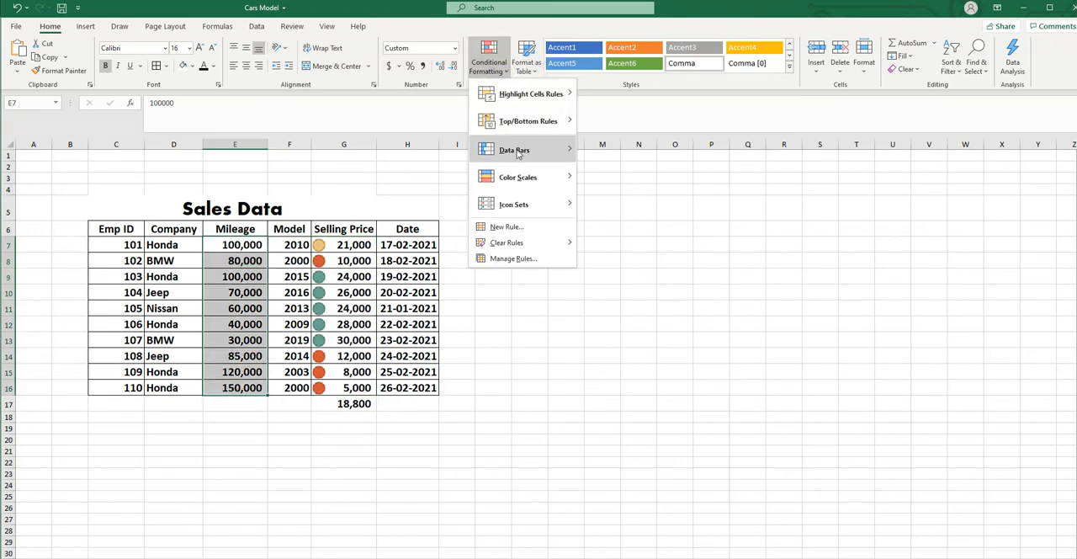
mouse_move(518, 153)
left_click(610, 187)
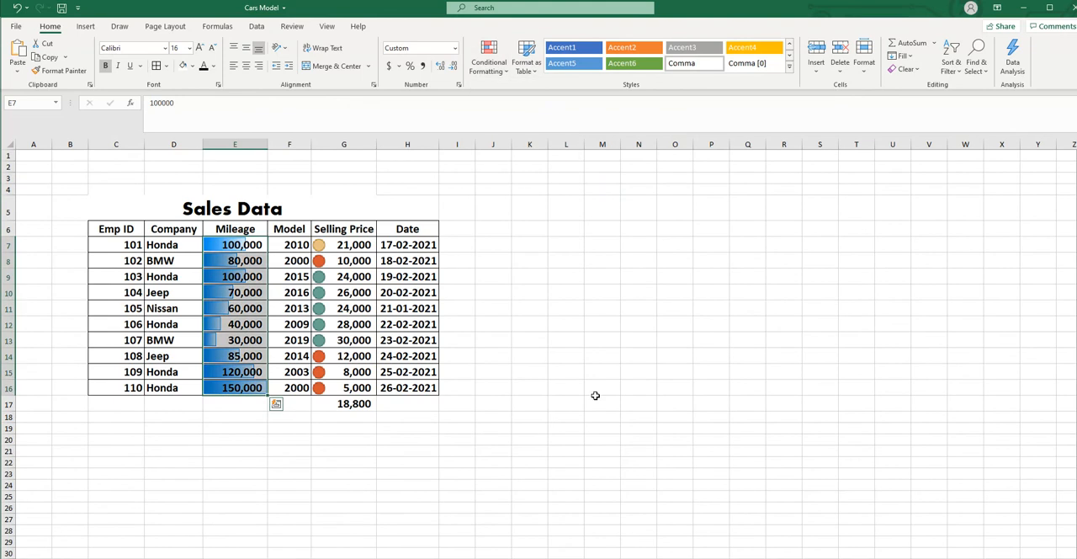
- Clear the conditional formatting rules from the entire sheet and deselect the Mileage values
left_click(506, 74)
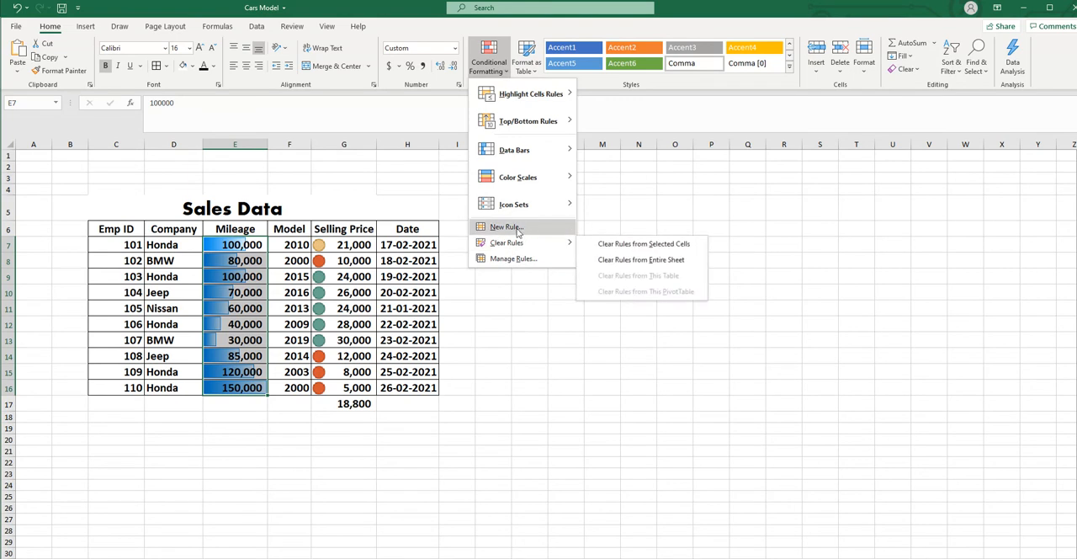
mouse_move(502, 248)
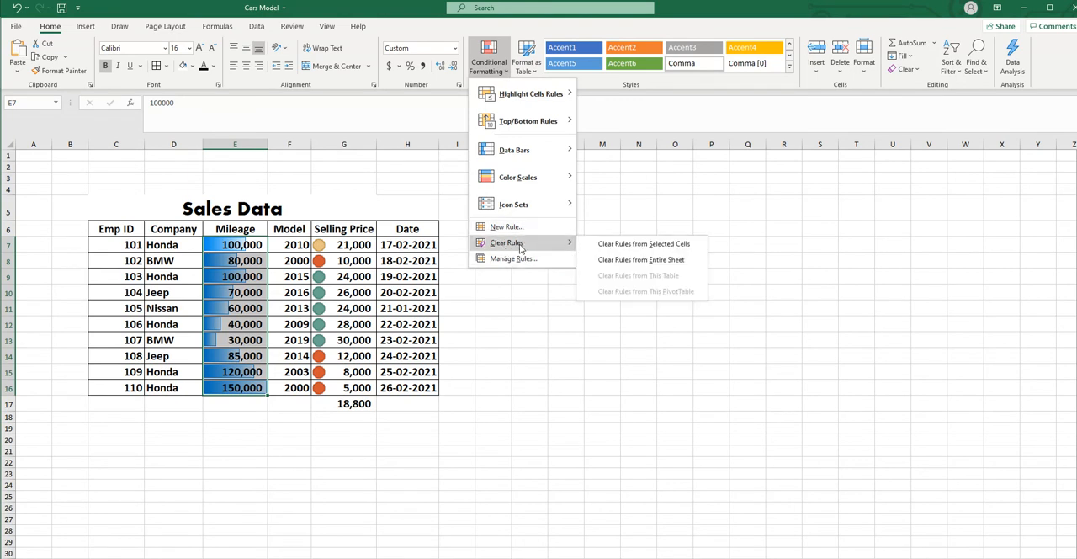
left_click(665, 263)
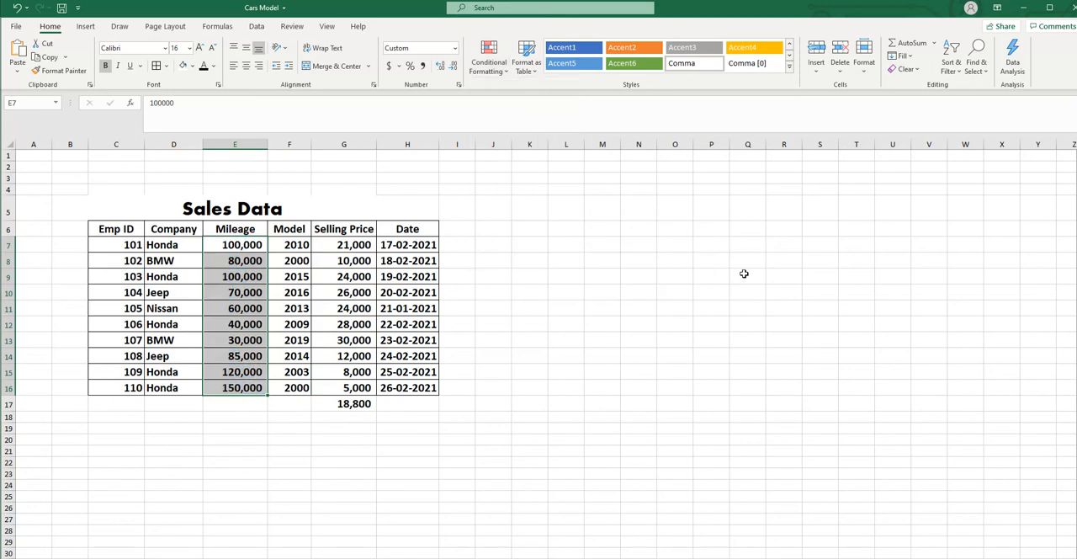
left_click(719, 322)
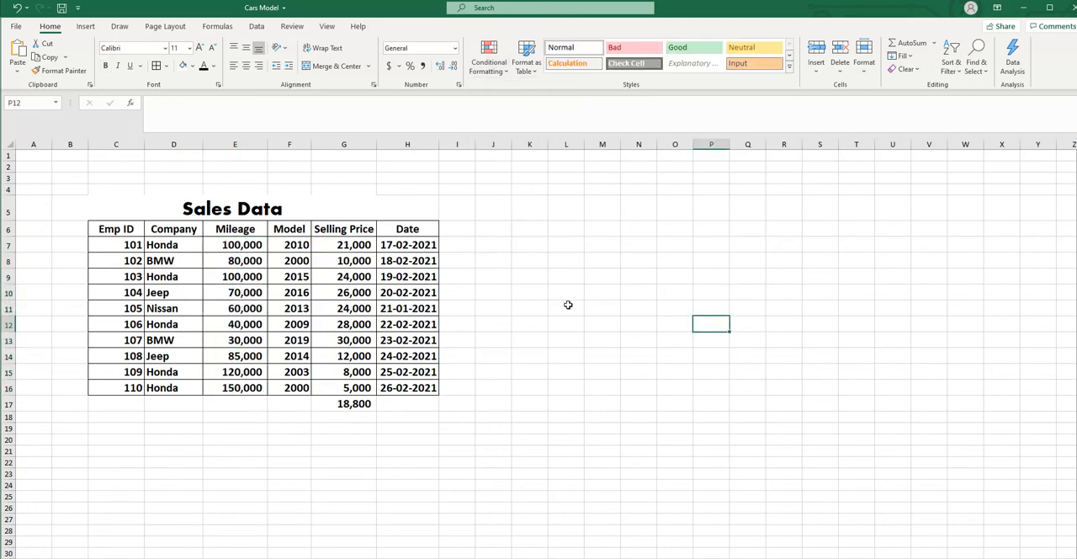